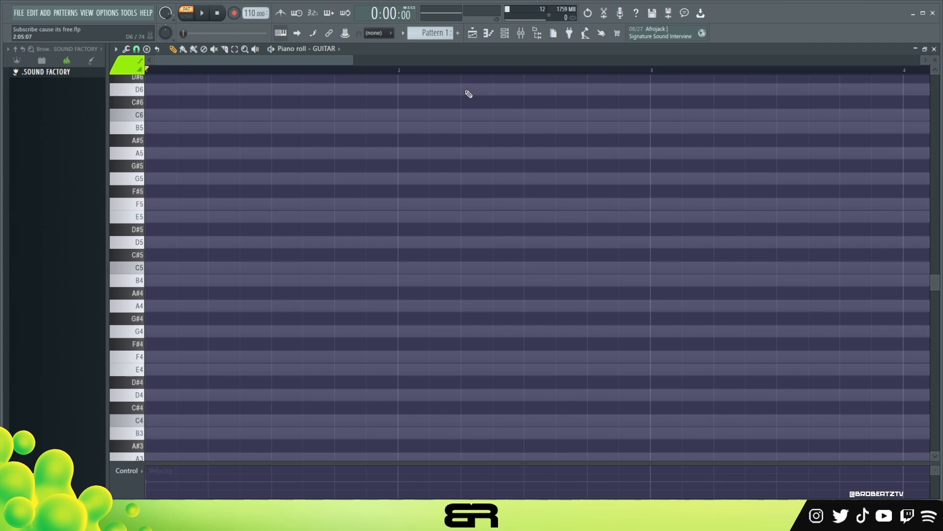
Place three short notes on G5, F5 and D5 within the first two beats of bar 1 and play them back.
drag(353, 61, 397, 64)
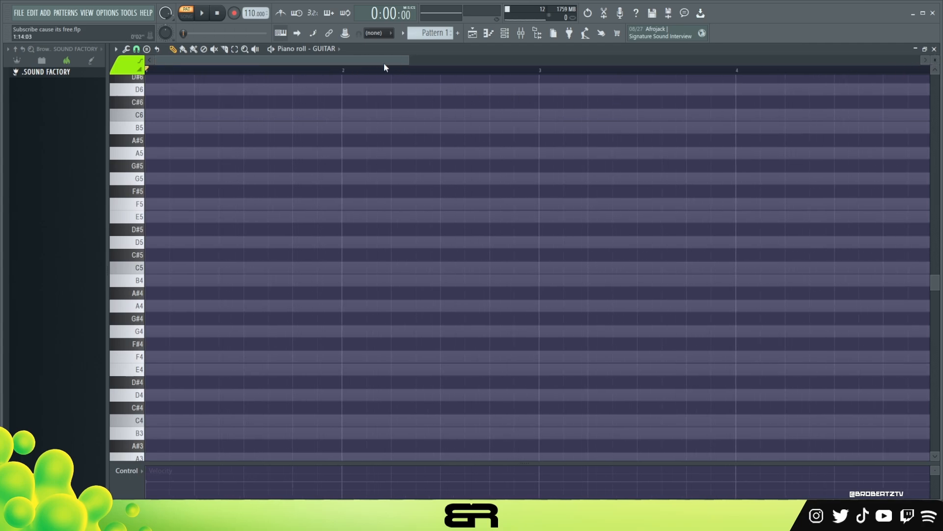
click(156, 179)
click(188, 205)
click(199, 242)
key(space)
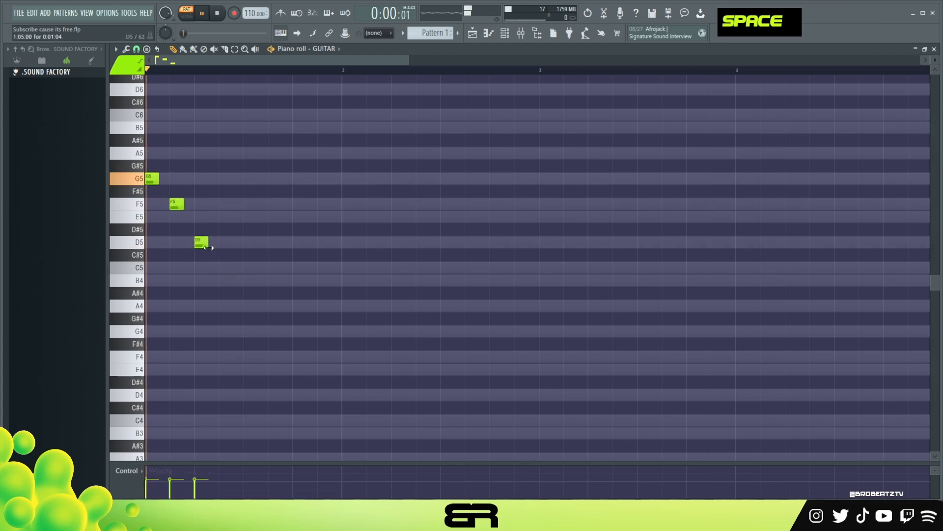
key(space)
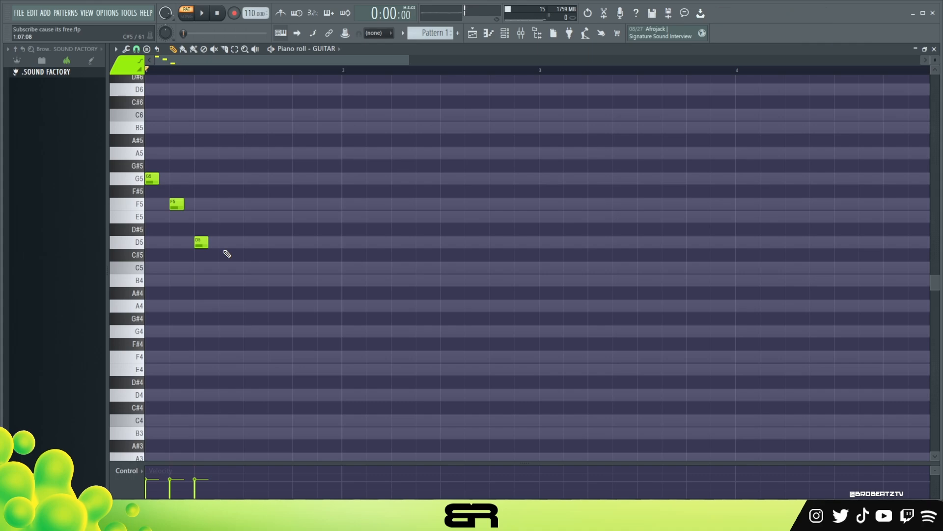
Delete the D5, F5 and G5 notes from bar 1.
right_click(201, 241)
right_click(181, 205)
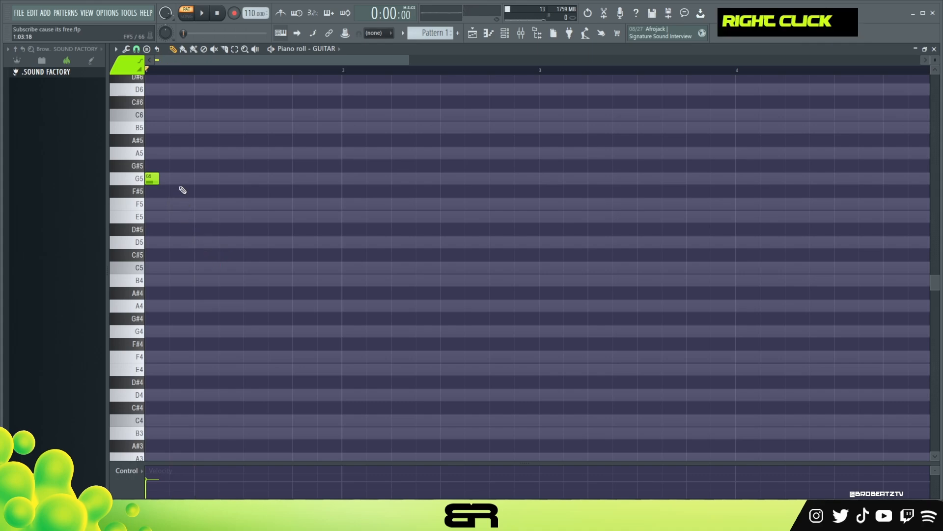
right_click(153, 182)
Try a short G5 note on beat 3 and another at the start of bar 1, deleting each one.
click(248, 179)
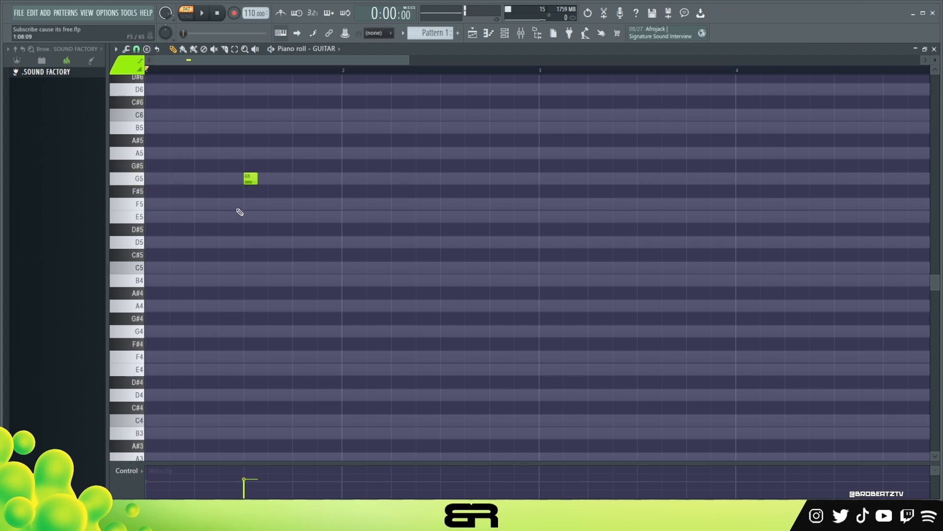
right_click(250, 179)
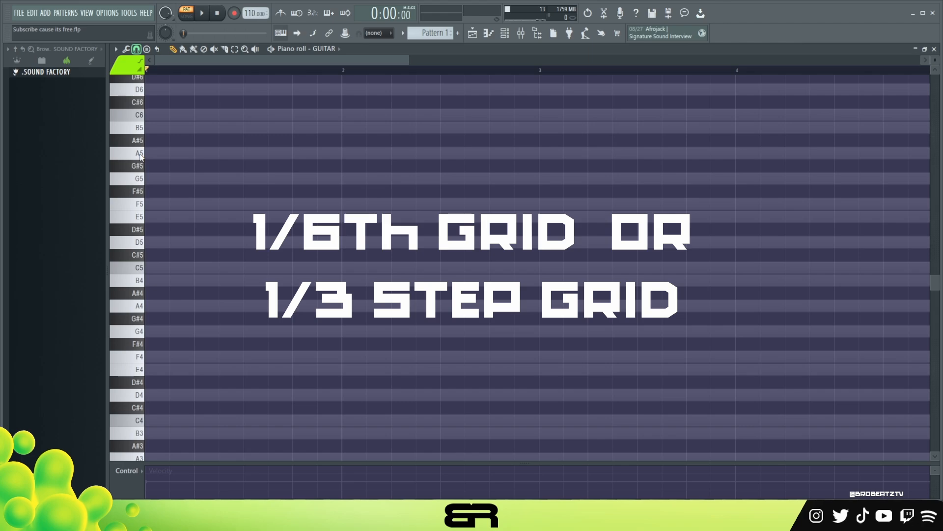
click(147, 177)
right_click(152, 178)
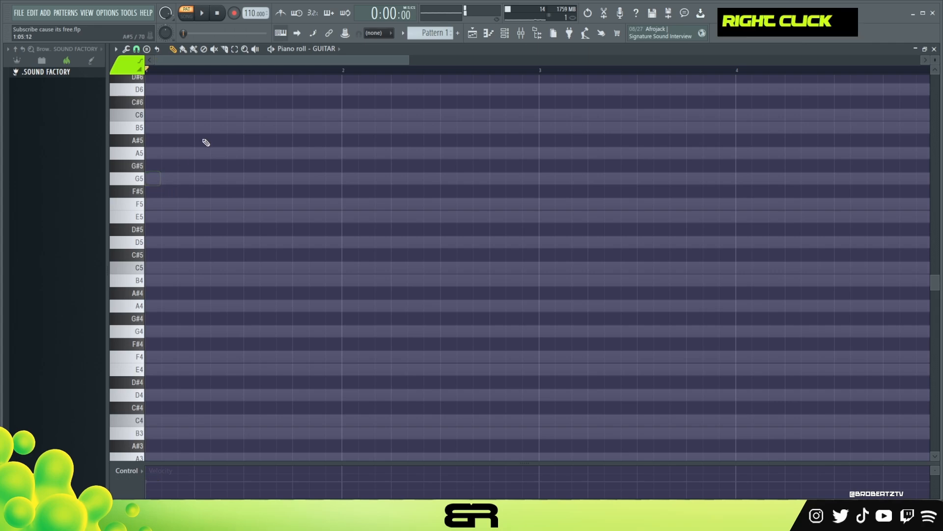
Try a short G5 note on the second beat of bar 1, then delete it.
click(199, 179)
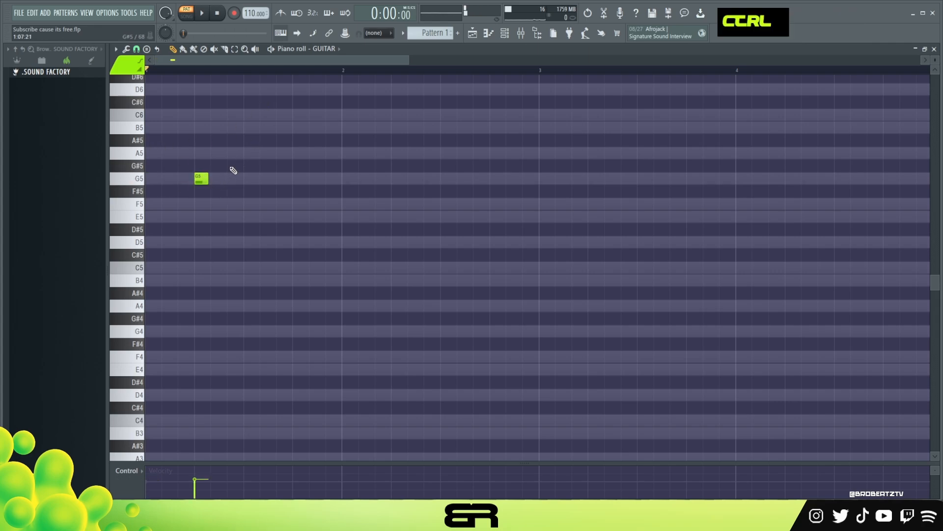
ctrl+click(207, 180)
right_click(324, 193)
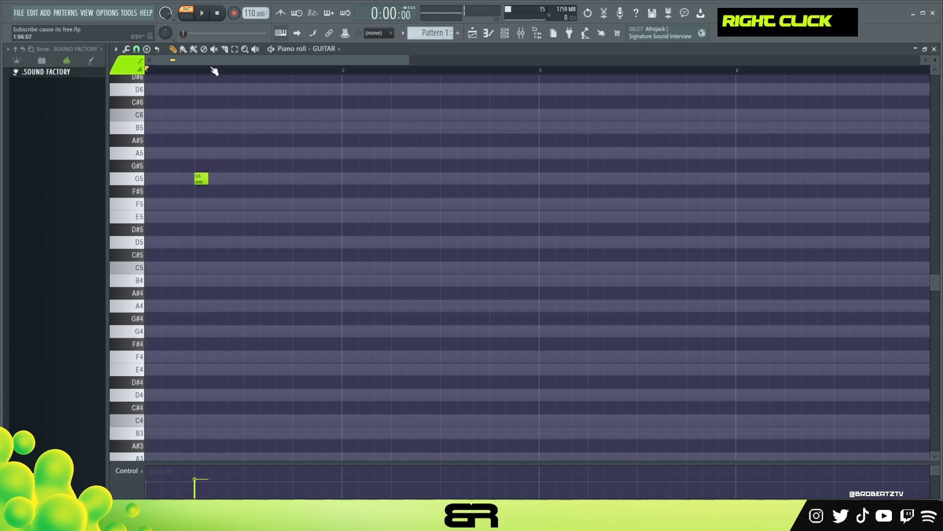
scroll(193, 62, up, 3)
right_click(250, 178)
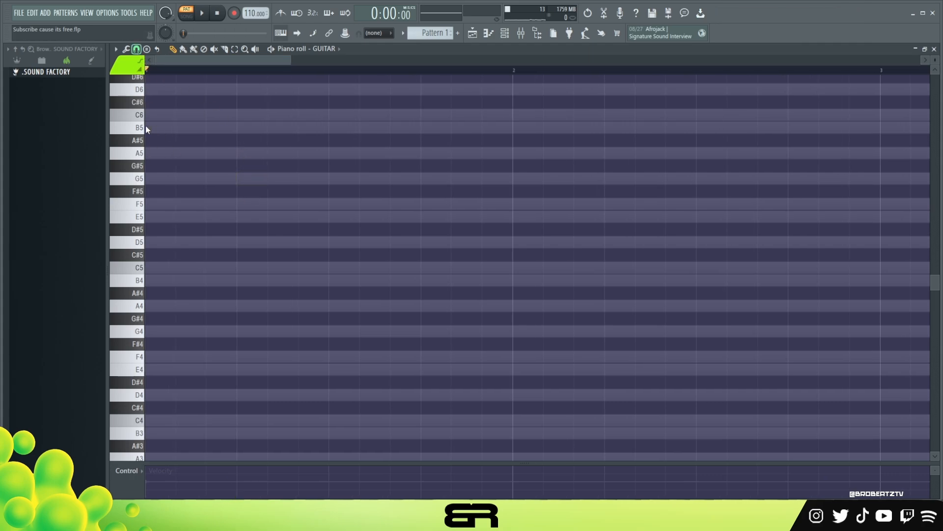
Try a short A5 note on the third beat of bar 1 on the finer grid, then delete it.
drag(339, 156, 423, 160)
click(344, 153)
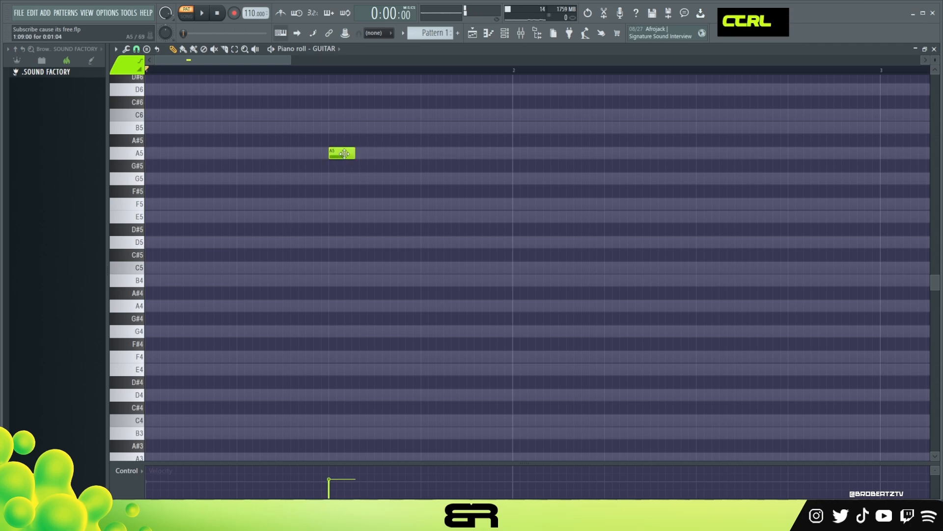
right_click(344, 153)
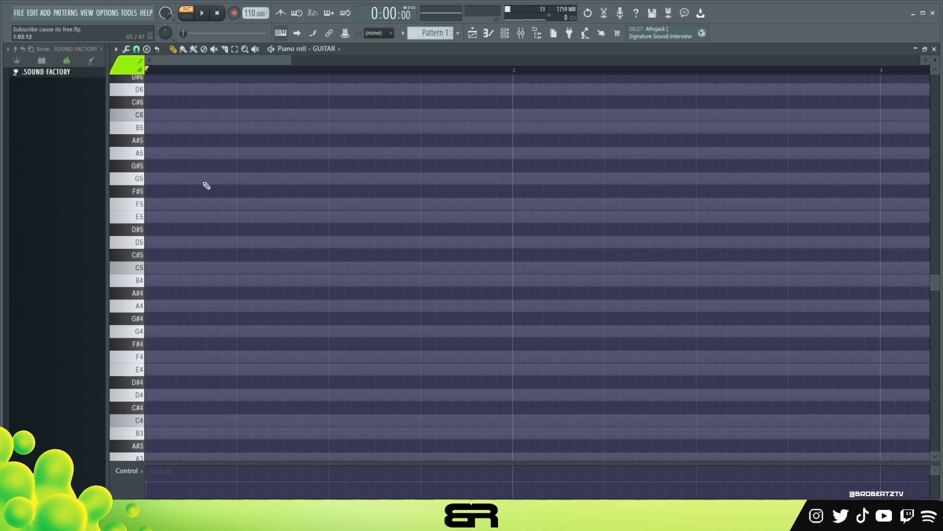
Place three evenly spaced F5 notes as a triplet across the first beat of bar 1, discarding a stray D5 note.
click(209, 207)
drag(233, 202, 234, 203)
click(189, 207)
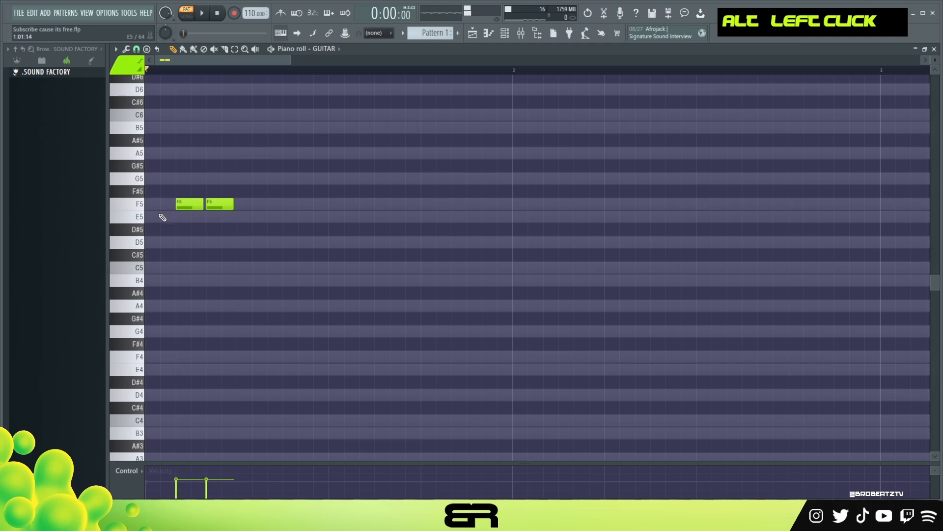
click(159, 207)
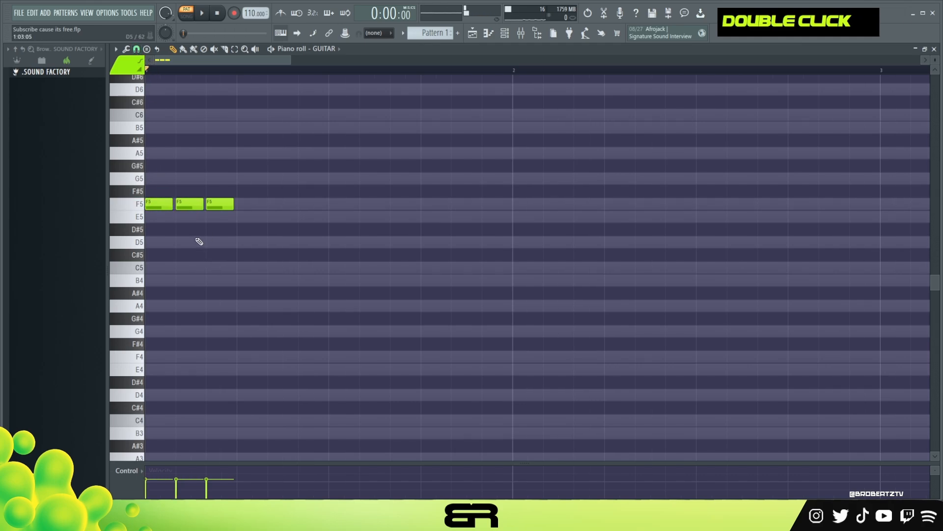
click(160, 242)
right_click(170, 244)
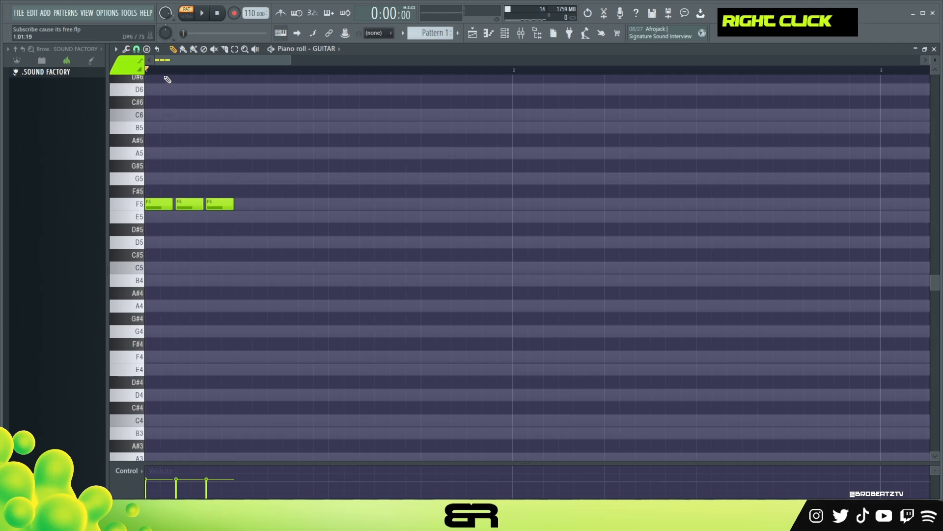
Select the three F5 notes and nudge them later and earlier in small steps off the grid.
scroll(173, 67, up, 4)
ctrl+drag(370, 180, 148, 221)
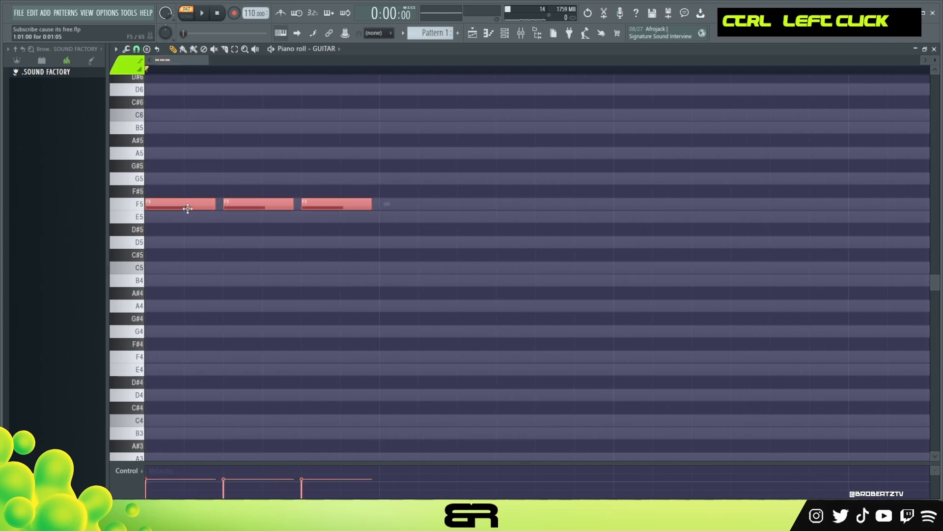
key(shift+Right)
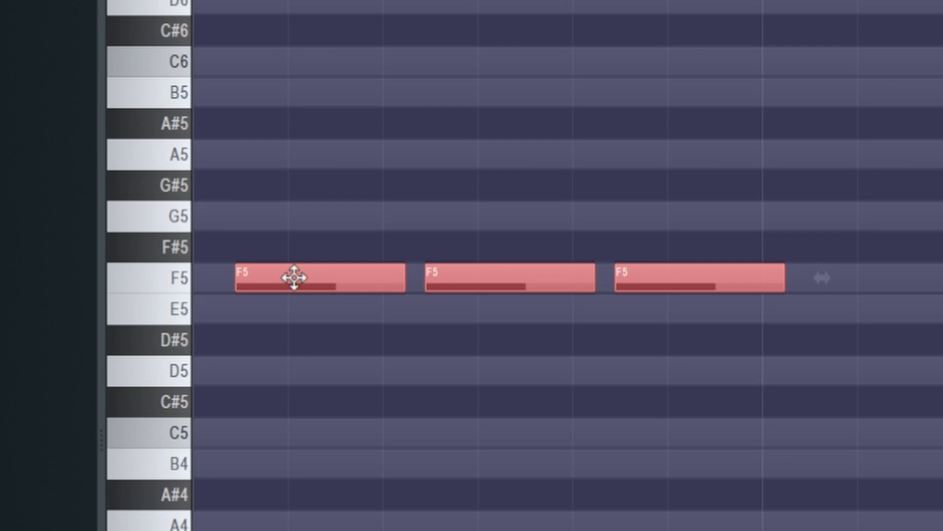
key(shift+Left)
key(shift+Left)
key(shift+Left)
key(shift+Left)
key(shift+Left)
key(shift+Left)
key(shift+Right)
key(shift+Right)
key(shift+Right)
key(shift+Right)
key(shift+Right)
key(shift+Right)
key(shift+Right)
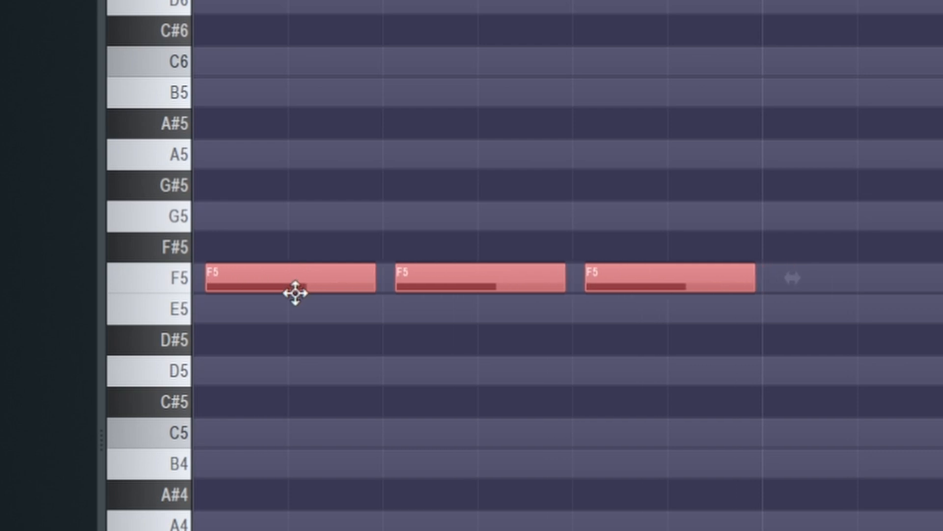
key(shift+Left)
key(shift+Left)
key(shift+Right)
key(shift+Right)
key(shift+Right)
key(shift+Left)
key(shift+Left)
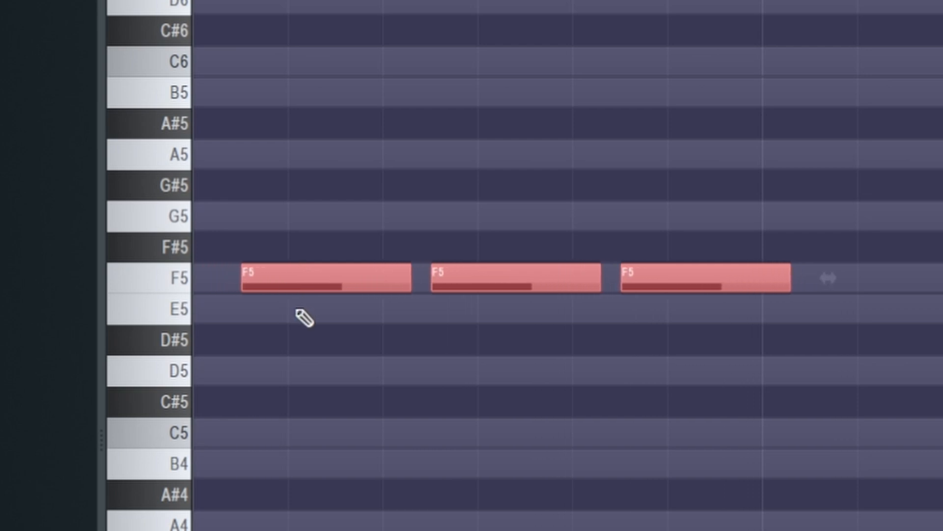
Move the three F5 notes over to around the second beat, fine-nudge them there and reselect them.
drag(282, 274, 859, 274)
key(shift+Left)
key(shift+Left)
key(shift+Left)
key(shift+Left)
key(shift+Left)
key(shift+Left)
key(shift+Left)
key(shift+Left)
key(shift+Left)
key(shift+Left)
key(shift+Left)
key(shift+Left)
key(shift+Left)
key(shift+Left)
key(shift+Left)
key(shift+Left)
key(shift+Left)
key(shift+Right)
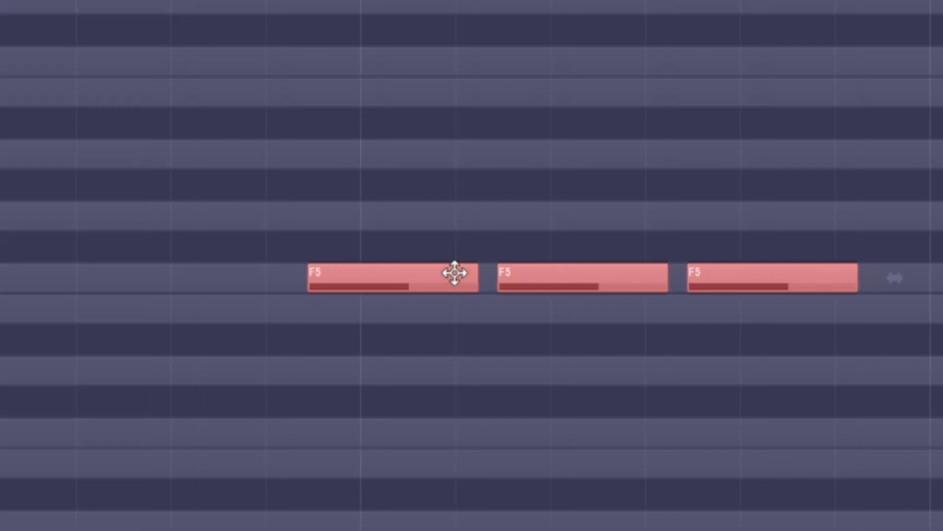
click(903, 253)
drag(903, 253, 273, 318)
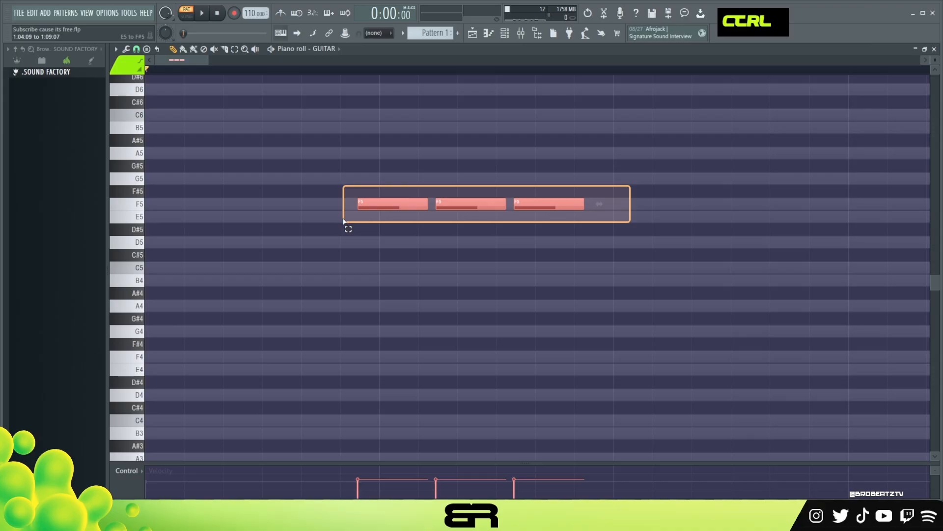
drag(343, 221, 343, 221)
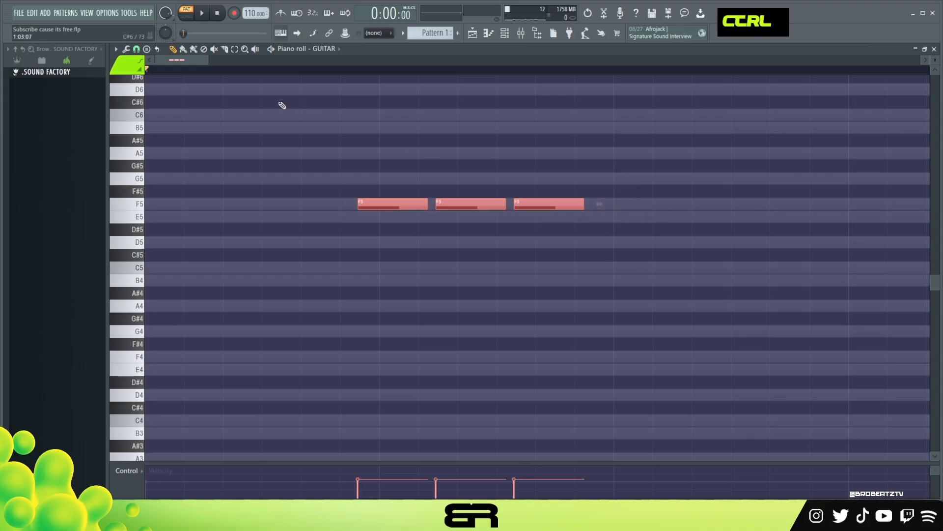
Build a three-note chord in bar 1 with notes stacked on A4, C5 and E5.
scroll(224, 71, down, 2)
ctrl+click(263, 207)
drag(261, 208, 160, 306)
click(160, 268)
drag(172, 216, 166, 255)
Delete the leftover F5 notes and add a low D4 note at the start of bar 1.
right_click(343, 204)
right_click(305, 204)
click(166, 242)
key(ctrl+Down)
Select the A4, C5 and E5 chord notes, nudge their timing off the grid and play the pattern.
ctrl+click(240, 244)
drag(197, 172, 235, 310)
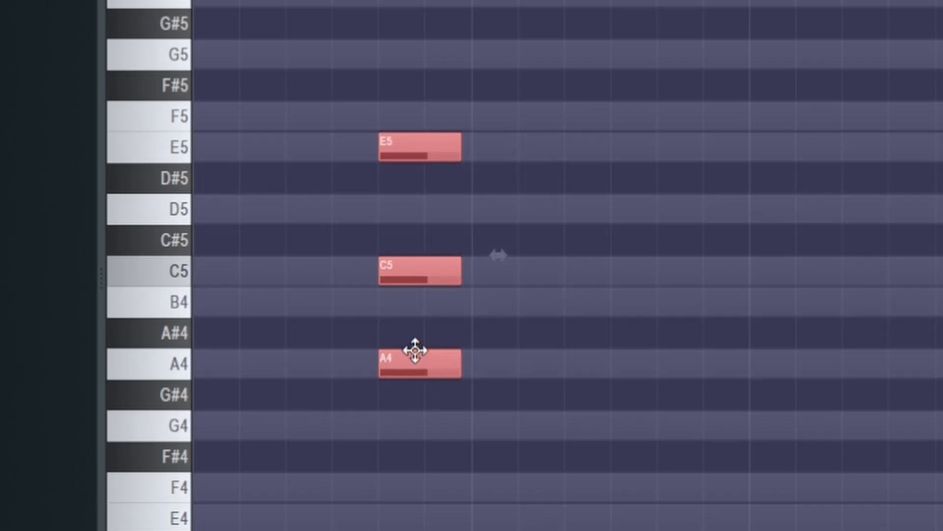
scroll(415, 351, up, 3)
scroll(416, 350, down, 5)
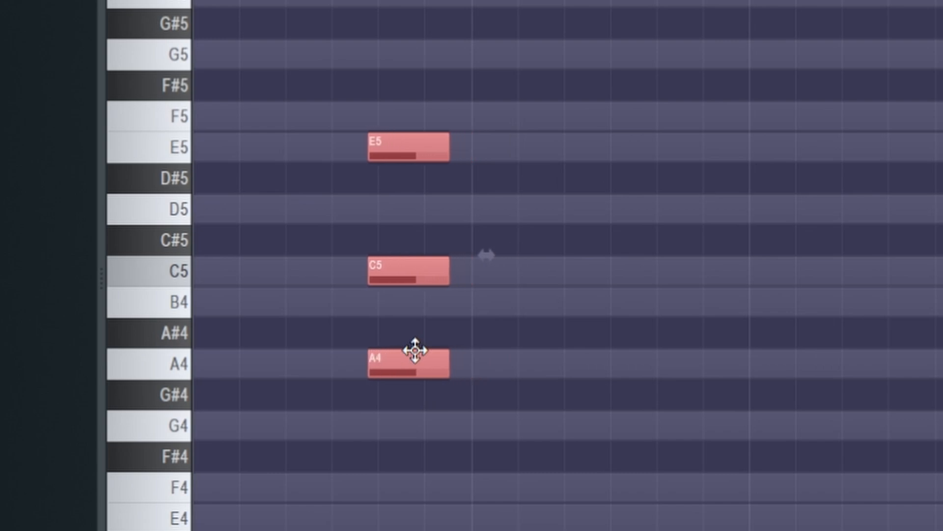
scroll(416, 351, up, 5)
key(space)
Lengthen the D4 note to end just before the chord, extend the chord notes to about 0:04:13, and play the result.
ctrl+click(546, 369)
drag(513, 74, 432, 394)
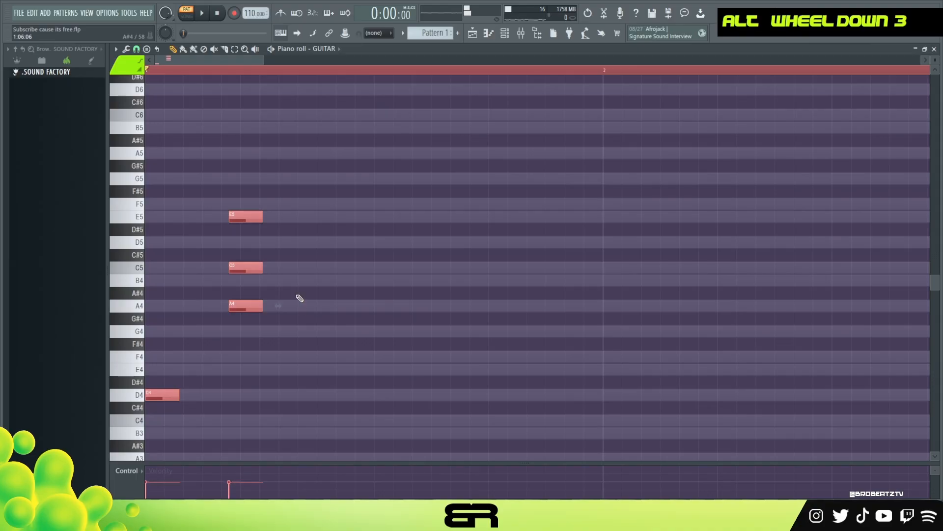
right_click(559, 339)
drag(178, 395, 217, 396)
drag(269, 202, 358, 308)
right_click(400, 331)
key(space)
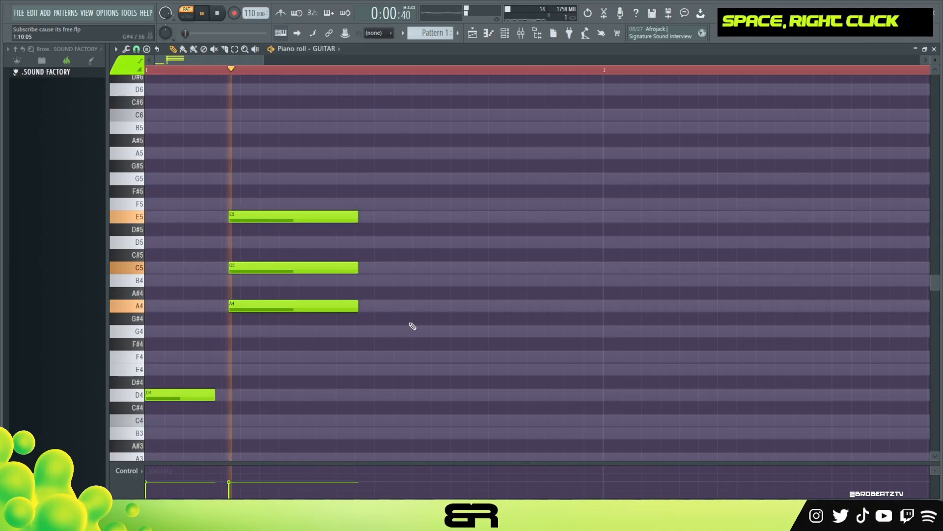
key(space)
Nudge the three chord notes earlier so they slightly overlap the end of the D4 note, checking by playback.
key(space)
ctrl+click(289, 317)
scroll(290, 317, up, 13)
key(shift+space)
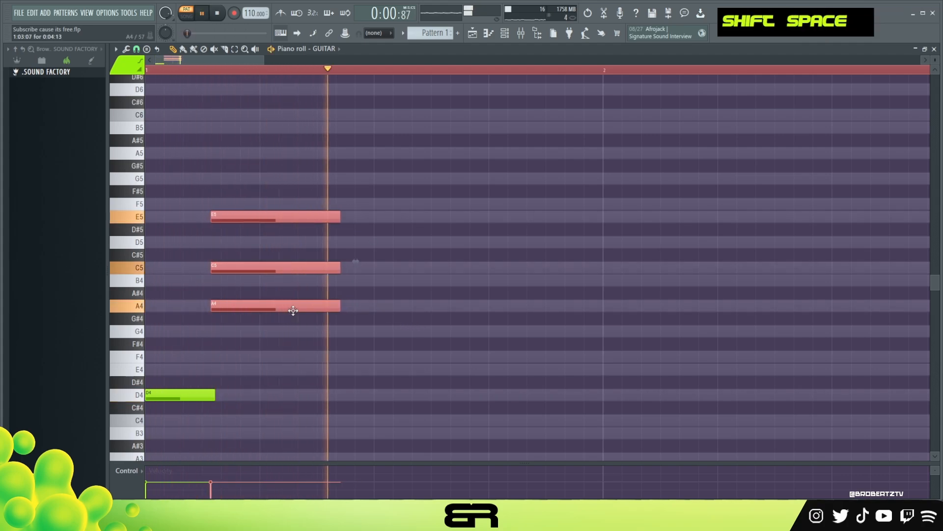
key(space)
right_click(206, 226)
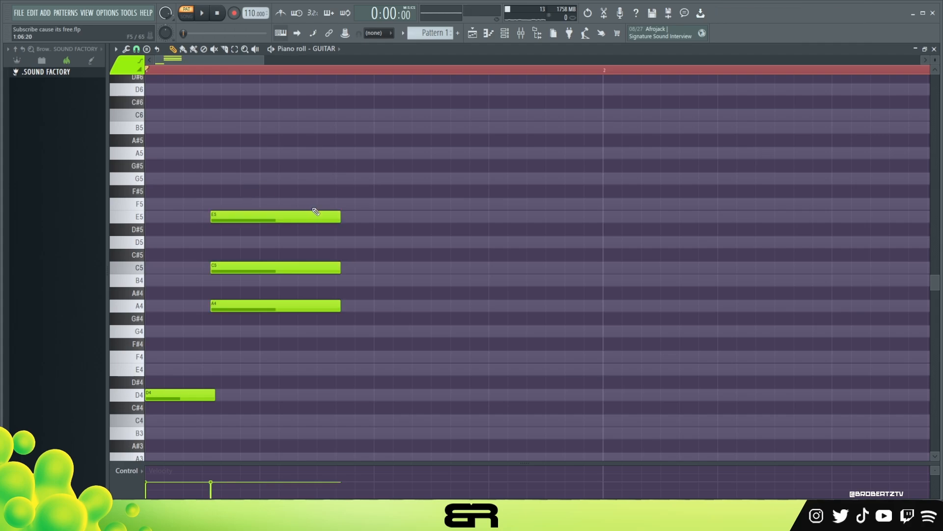
Clear the note selection and the time selection in the piano roll.
right_click(363, 190)
drag(418, 160, 166, 401)
right_click(395, 367)
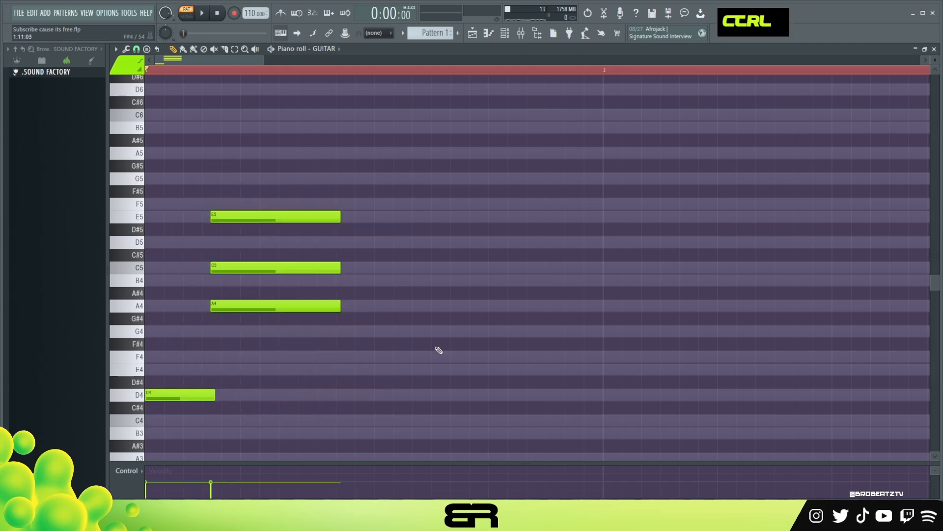
double_click(229, 73)
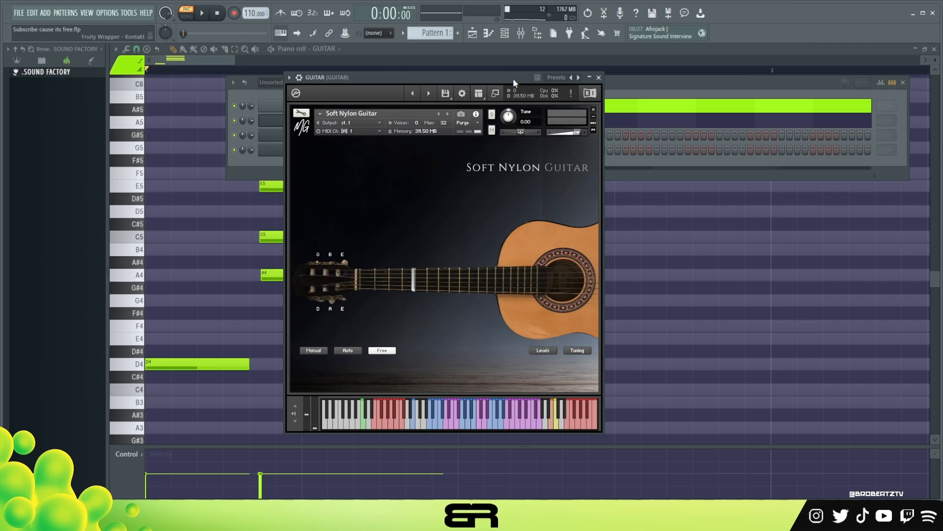
Close the guitar instrument window, quantize all the notes in the pattern to the grid, and clear the selection.
click(598, 78)
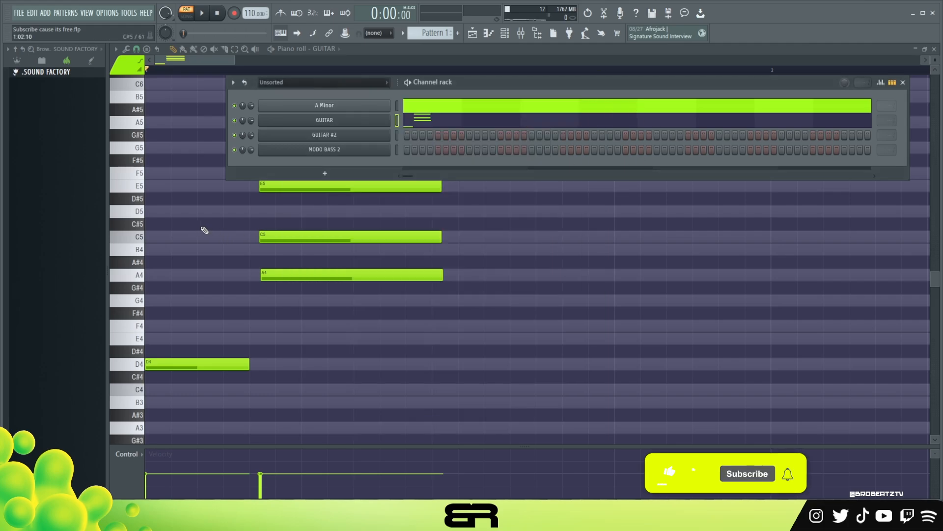
right_click(205, 227)
key(ctrl+a)
key(ctrl+q)
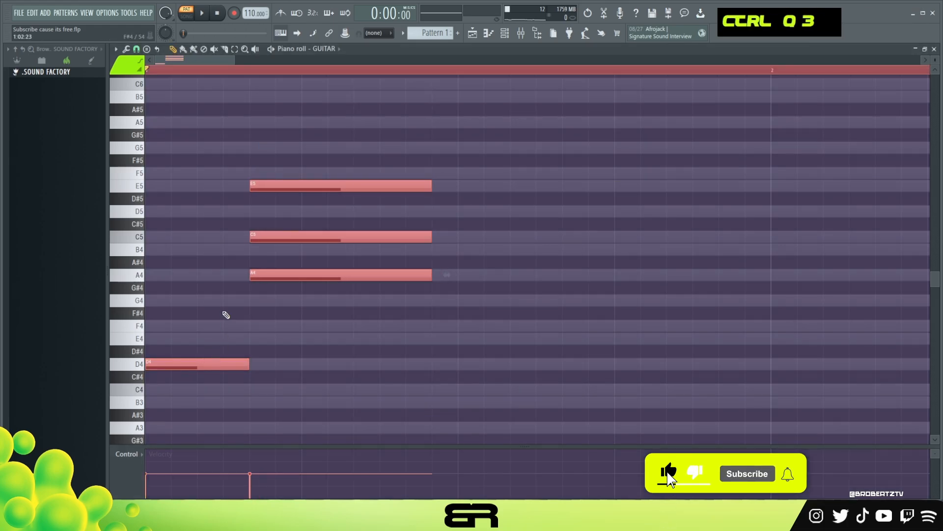
double_click(203, 71)
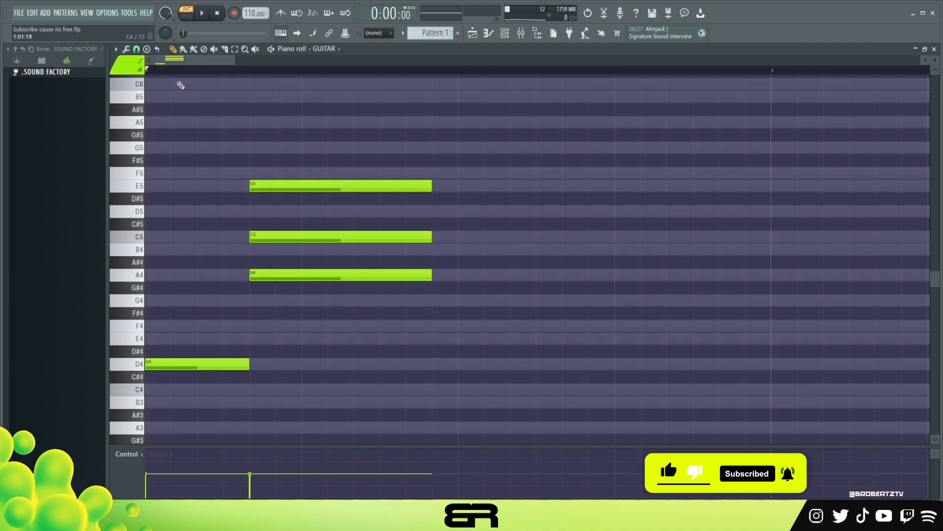
Try an extra C5 note directly before the chord, play it back, then delete it.
drag(283, 237, 215, 240)
key(space)
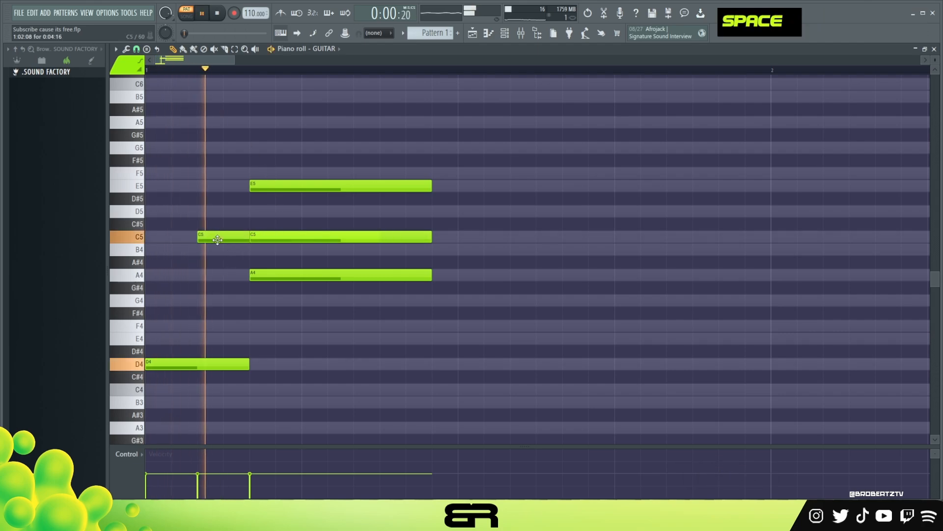
key(space)
right_click(244, 239)
ctrl+drag(362, 143, 327, 280)
right_click(374, 321)
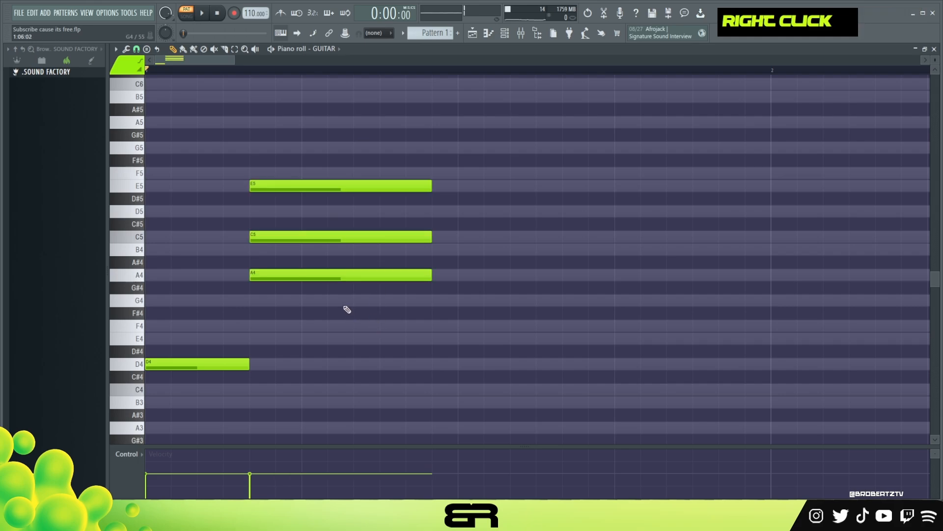
Nudge the C5 and E5 chord notes slightly later than the A4 note, then clear the selection.
ctrl+drag(310, 143, 274, 330)
ctrl+drag(284, 116, 272, 237)
shift+scroll(271, 237, down, 5)
shift+scroll(262, 238, down, 1)
right_click(281, 213)
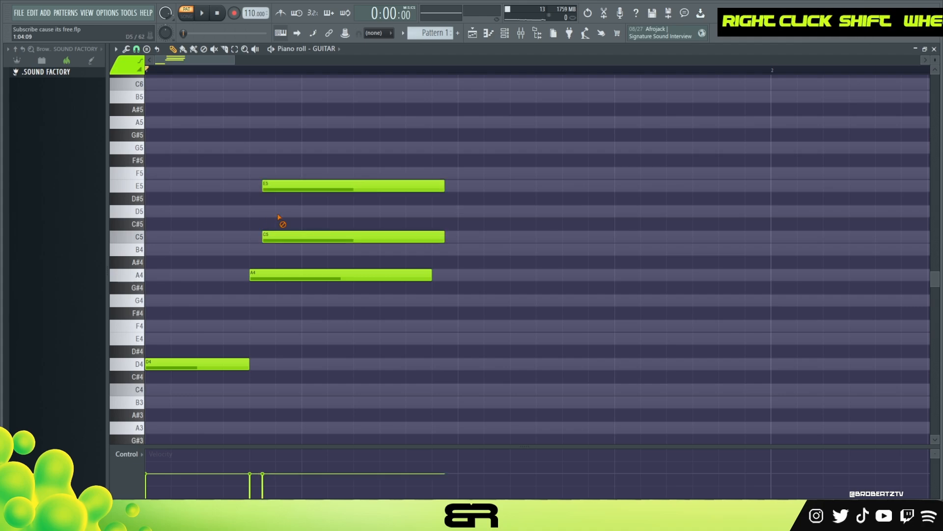
Nudge the E5 note further behind the C5 note in two passes to spread the strum, checking by playback.
ctrl+click(283, 188)
shift+scroll(282, 187, down, 5)
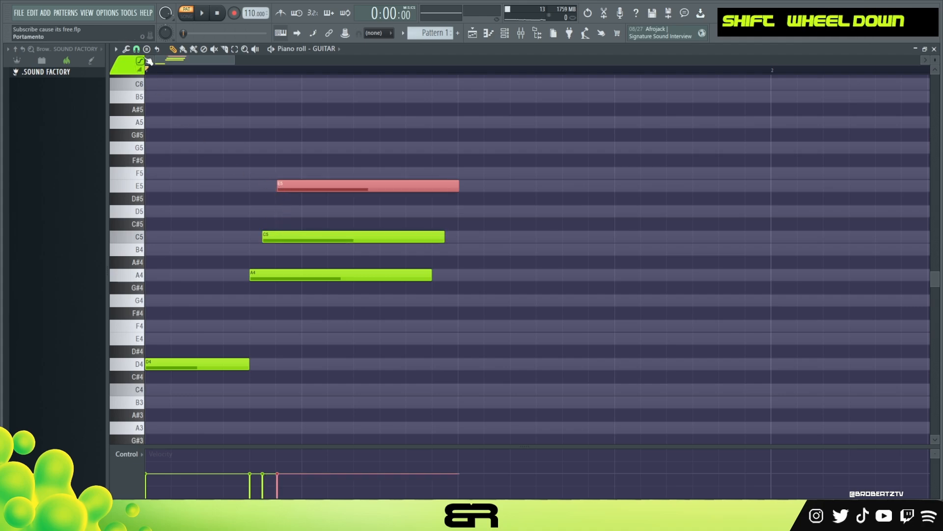
mouse_move(287, 191)
mouse_down()
mouse_move(307, 190)
mouse_move(294, 192)
mouse_up()
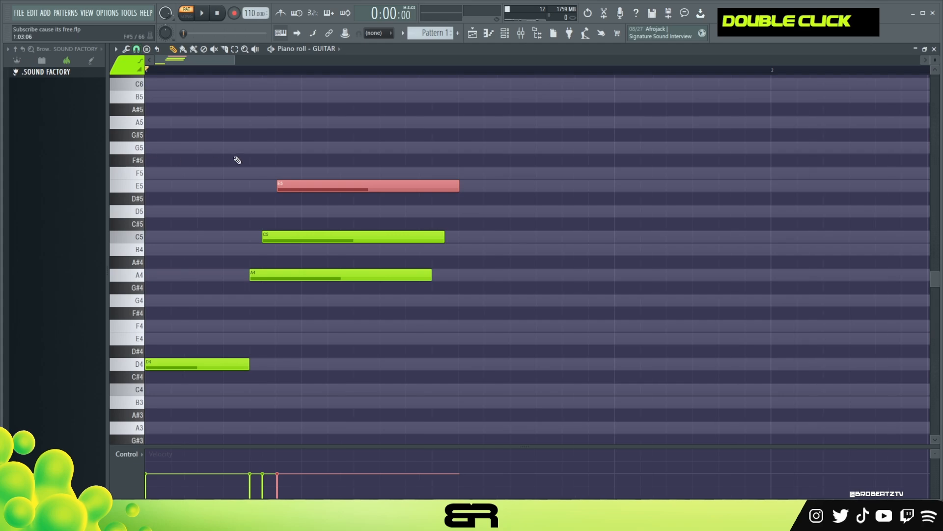
ctrl+click(303, 187)
shift+scroll(304, 186, down, 9)
key(space)
key(space)
key(space)
key(space)
Nudge the A4, C5 and E5 notes slightly later together and lengthen the D4 note to meet the start of A4.
ctrl+drag(382, 155, 283, 310)
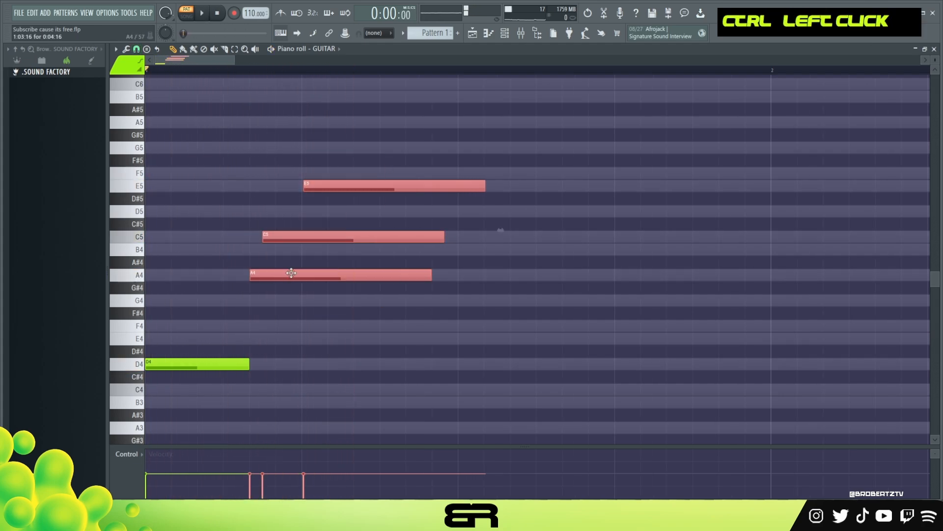
shift+scroll(290, 270, down, 1)
right_click(283, 363)
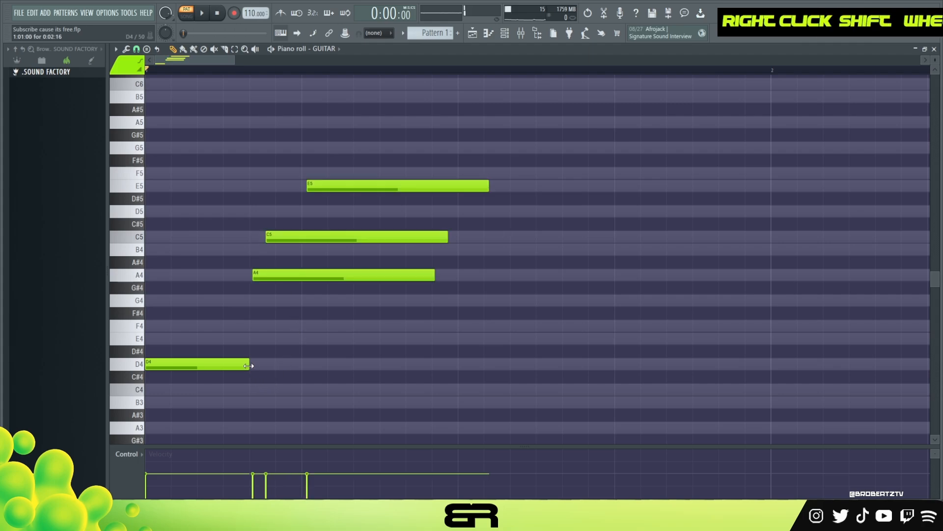
alt+drag(248, 366, 252, 365)
Copy the D4 note to just before the middle of the bar and shorten the A4, C5 and E5 notes to end before it.
ctrl+click(185, 366)
shift+drag(185, 366, 432, 361)
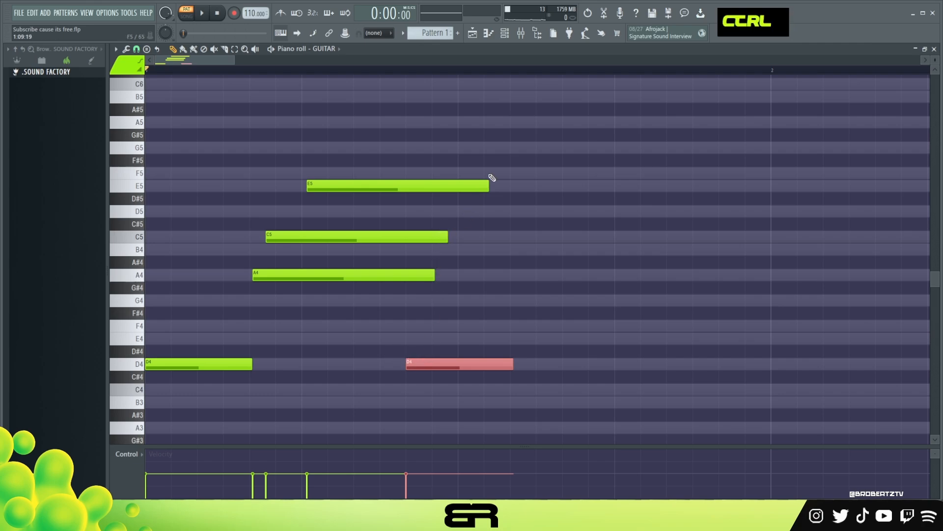
ctrl+drag(491, 178, 404, 276)
alt+drag(486, 184, 337, 298)
right_click(382, 225)
Copy the C5 note to sit above the start of the second D4 note and fine-tune its timing.
alt+drag(361, 237, 412, 244)
ctrl+click(339, 239)
scroll(415, 239, down, 5)
ctrl+drag(408, 205, 438, 399)
ctrl+click(438, 236)
Nudge the second D4 and C5 notes slightly later, with C5 just behind D4, play them back and clear the selection.
ctrl+drag(439, 205, 440, 393)
shift+scroll(441, 388, down, 1)
ctrl+click(442, 362)
shift+scroll(430, 250, up, 2)
shift+scroll(432, 246, down, 1)
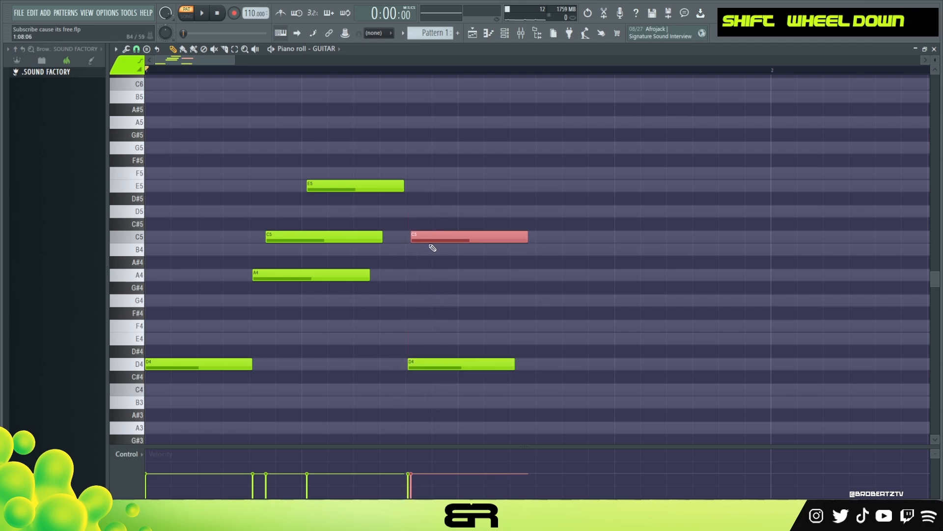
key(space)
right_click(471, 274)
key(space)
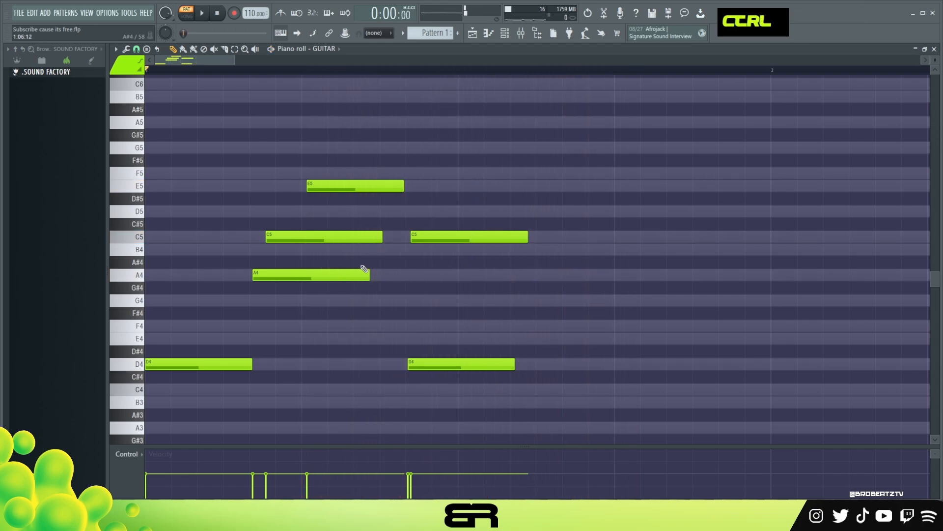
Copy the A4 note past the second C5, copy the E5 note up to G5 just behind it, and check by playback.
ctrl+click(275, 274)
shift+drag(275, 274, 574, 272)
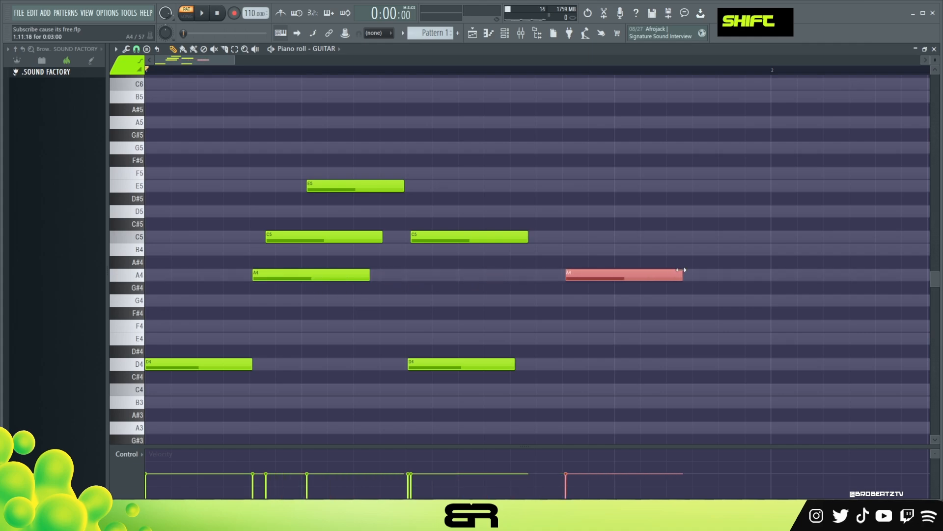
shift+scroll(638, 272, down, 1)
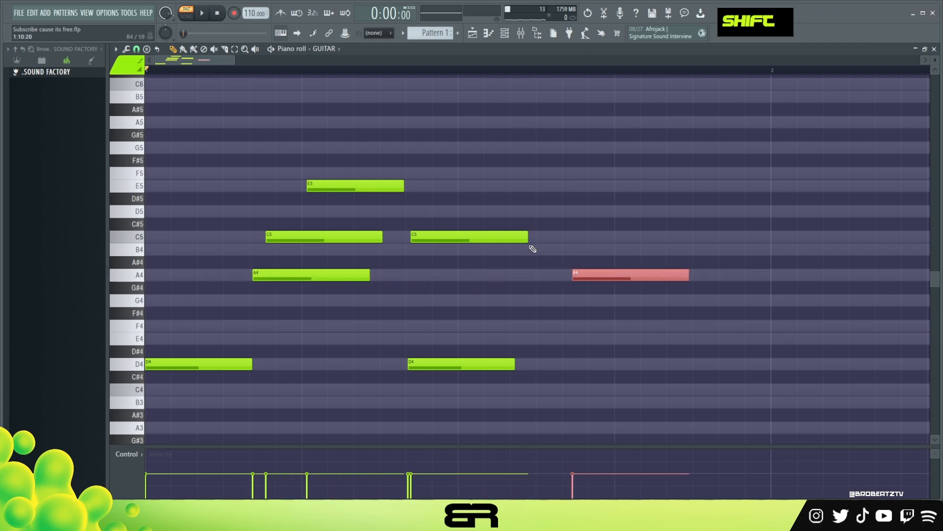
drag(339, 186, 641, 150)
key(space)
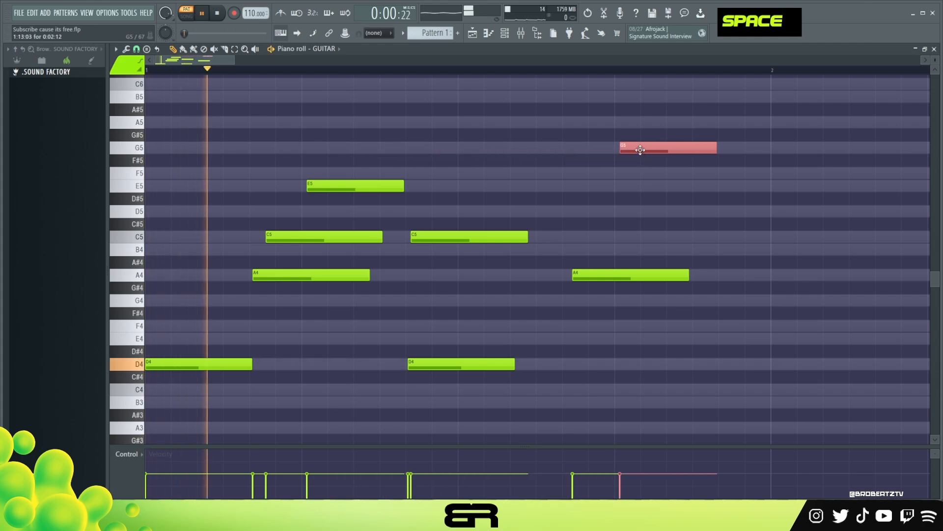
scroll(674, 194, up, 1)
right_click(718, 261)
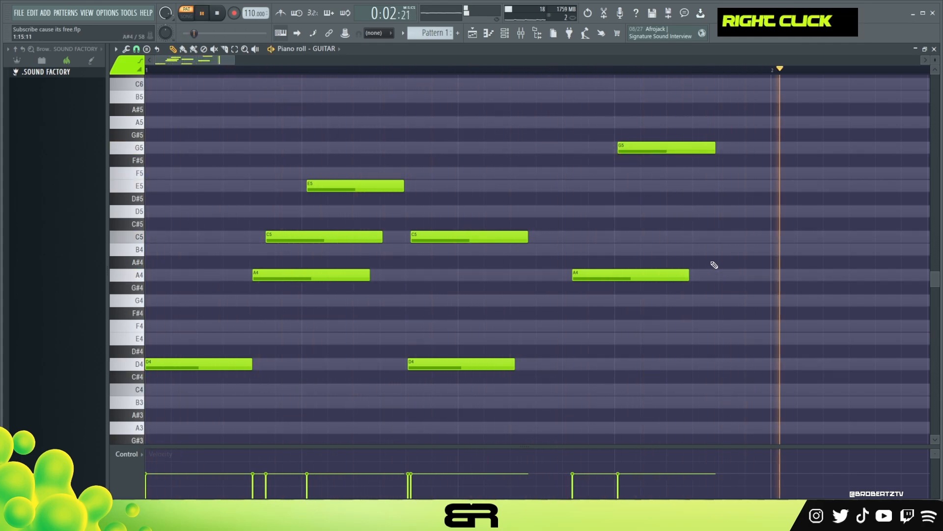
key(space)
Nudge the last A4 note and the G5 note slightly later together and play the pattern back.
drag(683, 136, 592, 315)
scroll(607, 292, down, 1)
key(space)
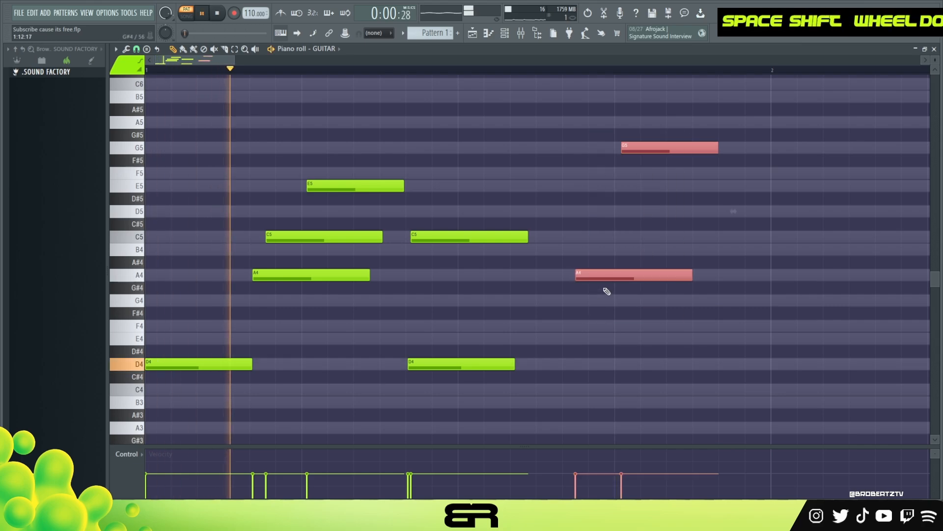
key(space)
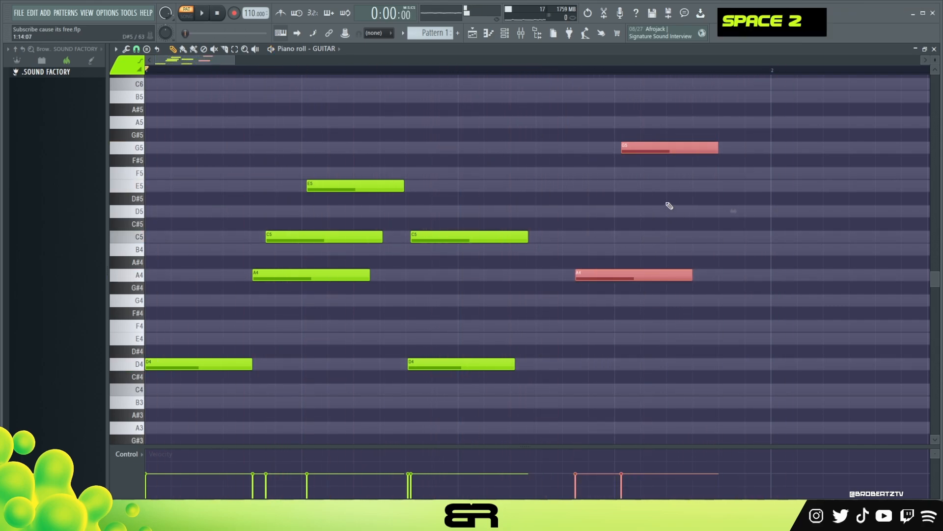
Lengthen G5 almost to the bar's end, extend the second D4 to the last A4, slightly shorten the second C5, and play back.
right_click(717, 151)
drag(718, 152, 767, 152)
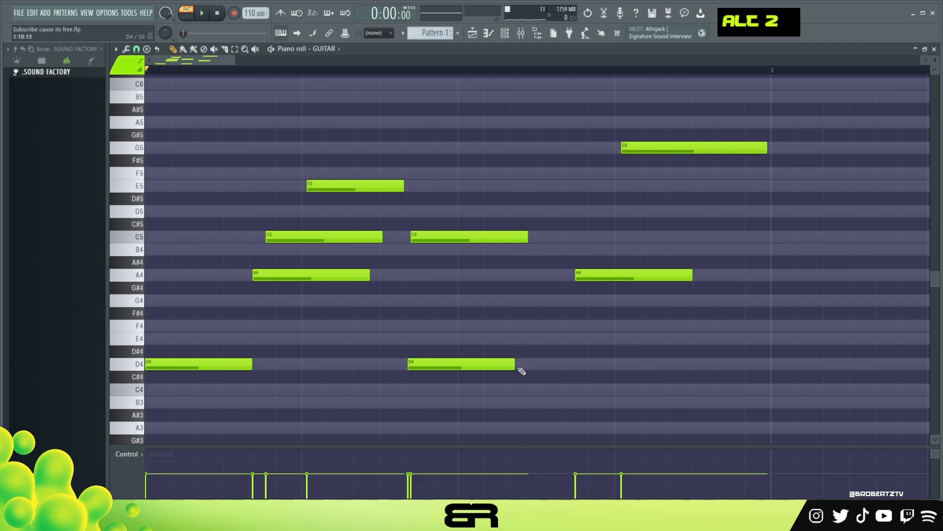
drag(515, 367, 580, 373)
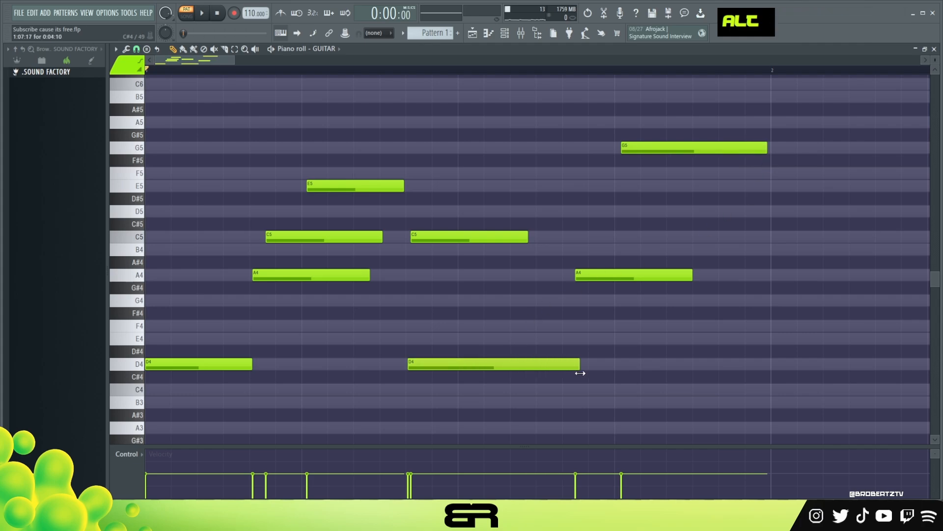
drag(527, 236, 522, 236)
key(space)
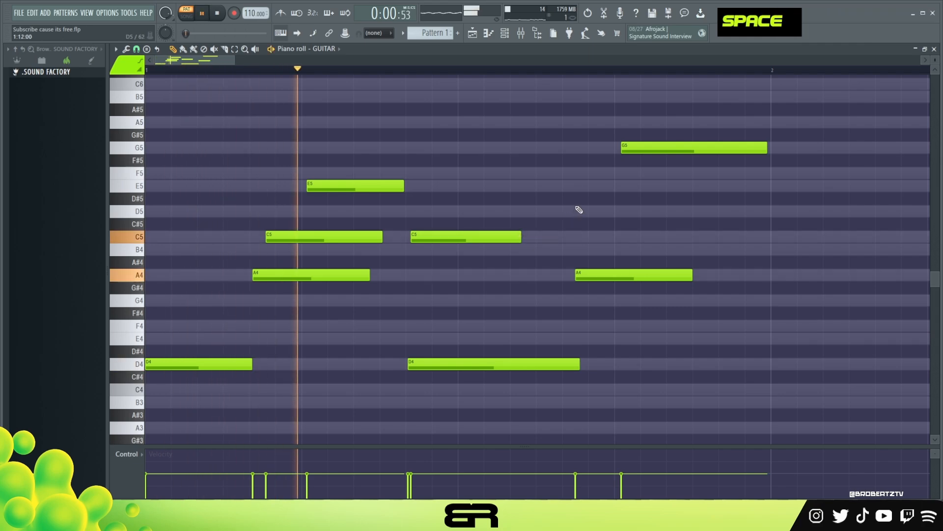
key(space)
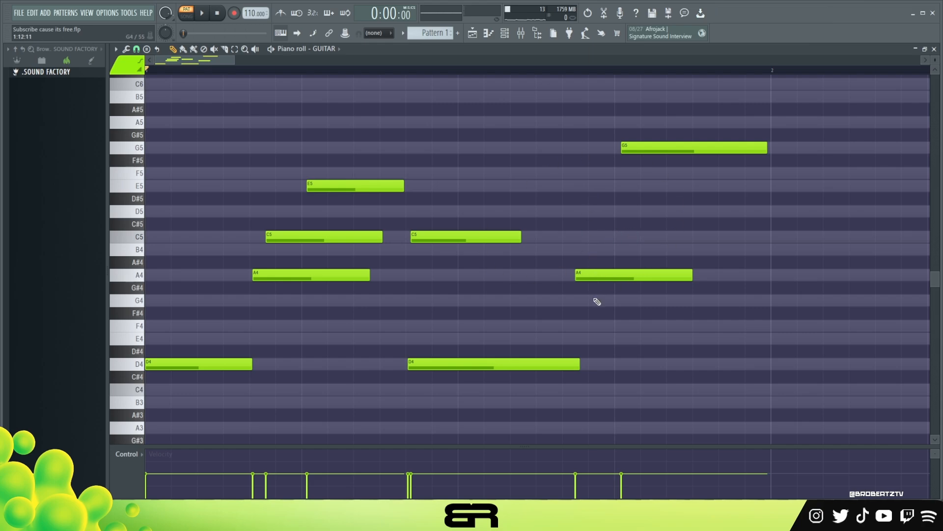
Nudge the G5 note slightly earlier and clear the selection.
ctrl+shift+click(618, 147)
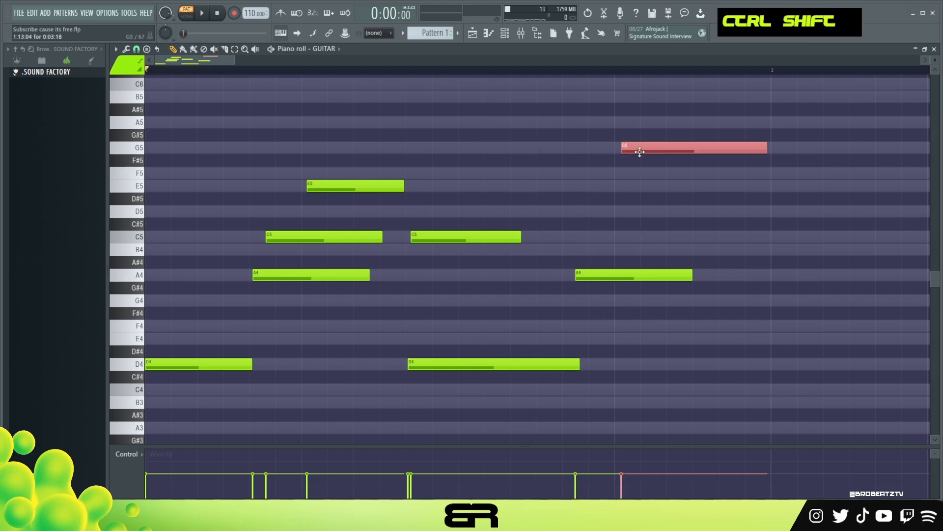
scroll(640, 149, down, 3)
right_click(581, 238)
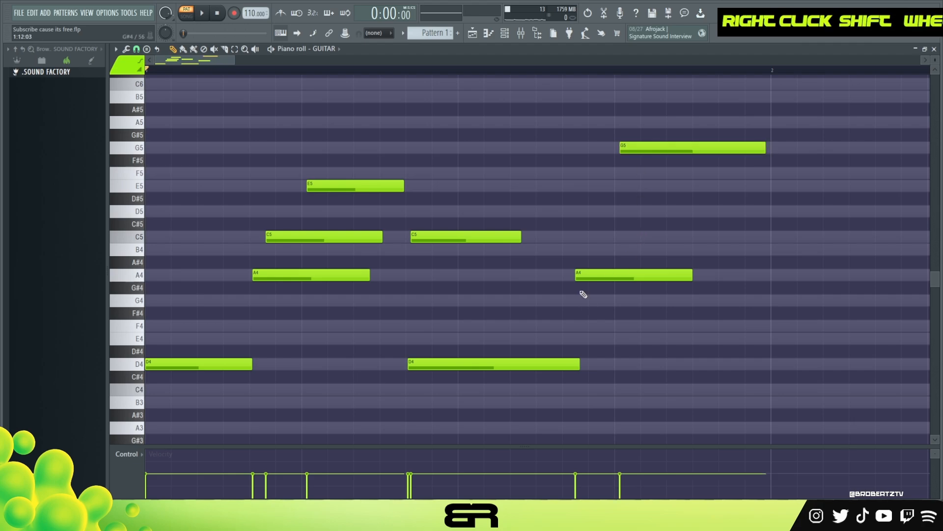
Raise the velocity of the C5, E5 and G5 notes slightly above the lower notes, adjusting it by playback.
drag(720, 103, 263, 246)
scroll(324, 204, up, 2)
key(space)
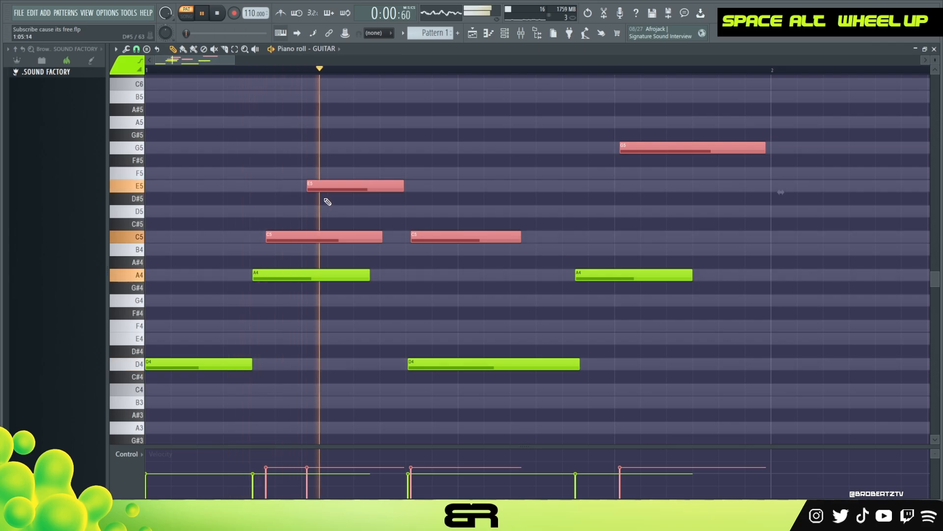
scroll(337, 200, down, 1)
key(space)
key(space)
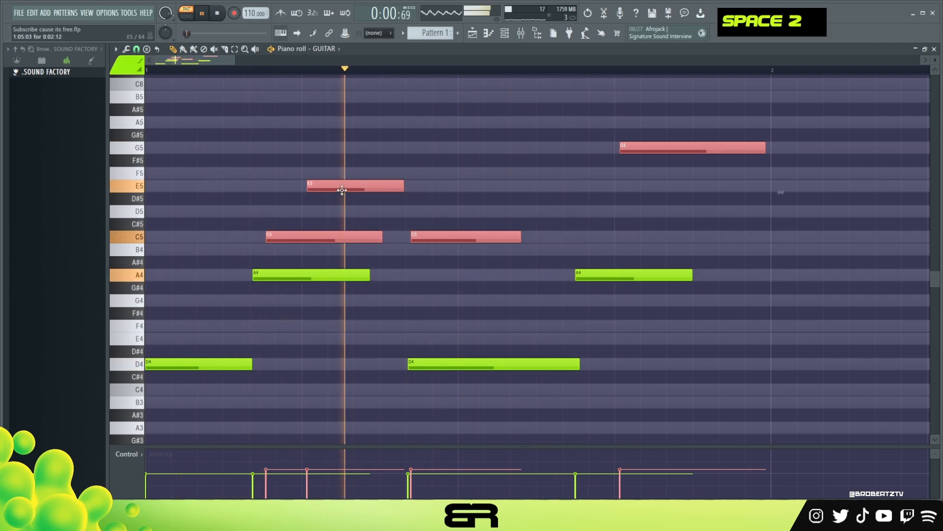
key(space)
key(space)
Lower the velocity of all notes in the pattern slightly while listening, then clear the note selection.
key(ctrl+a)
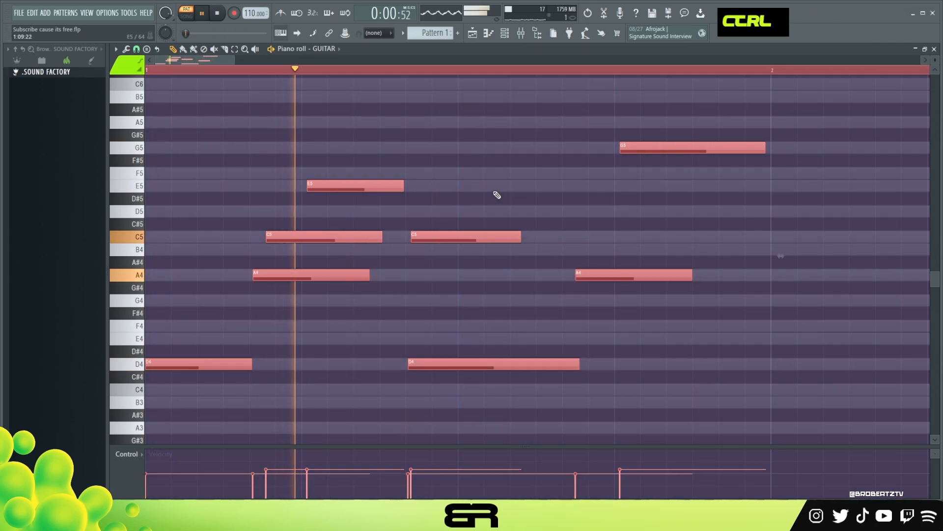
key(space)
scroll(495, 197, down, 2)
key(space)
scroll(495, 196, up, 1)
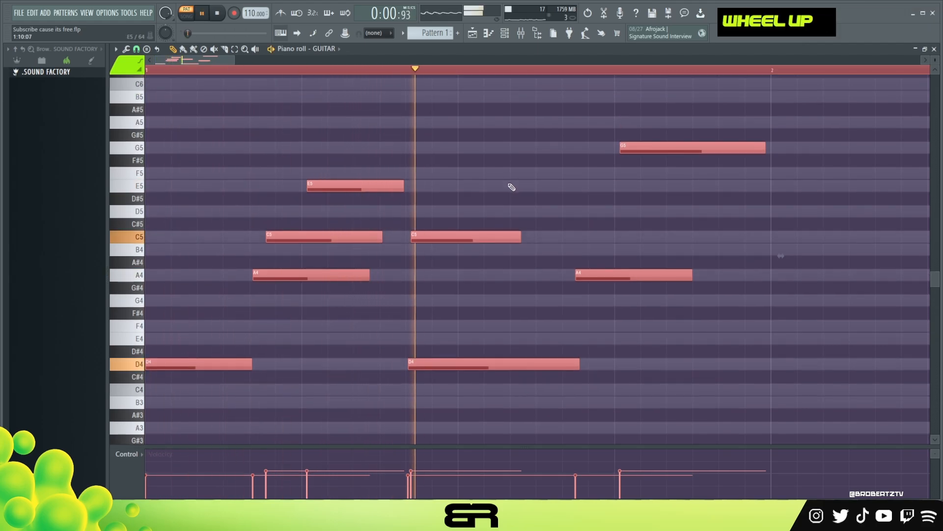
right_click(531, 185)
key(space)
Duplicate the one-bar pattern into bar 2, copy both bars into bars 3 and 4, and clear the note and time selections.
ctrl+right_click(432, 120)
key(ctrl+a)
drag(154, 354, 244, 361)
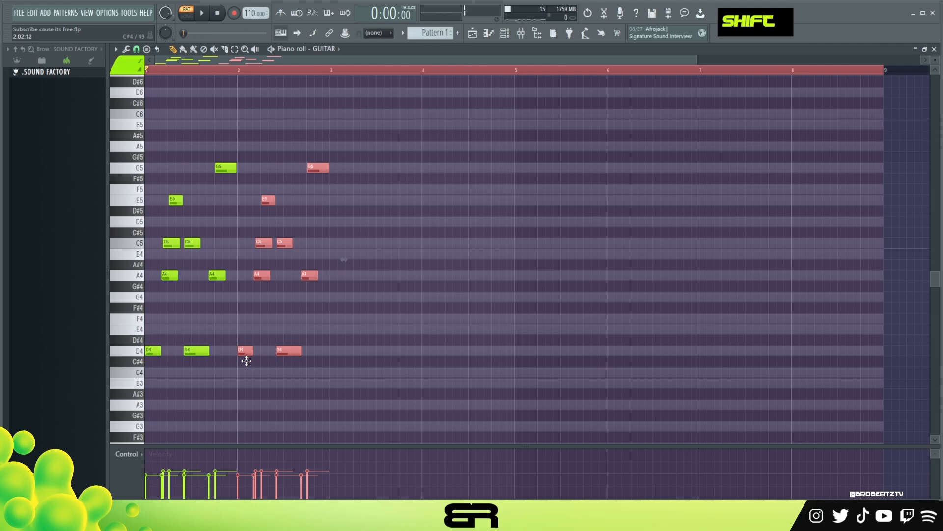
key(ctrl+a)
drag(151, 352, 336, 352)
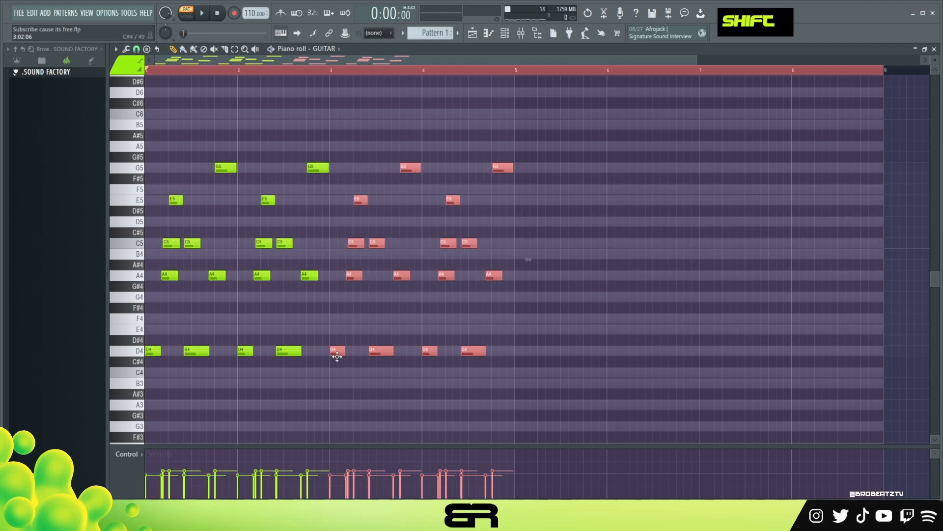
right_click(345, 324)
double_click(204, 71)
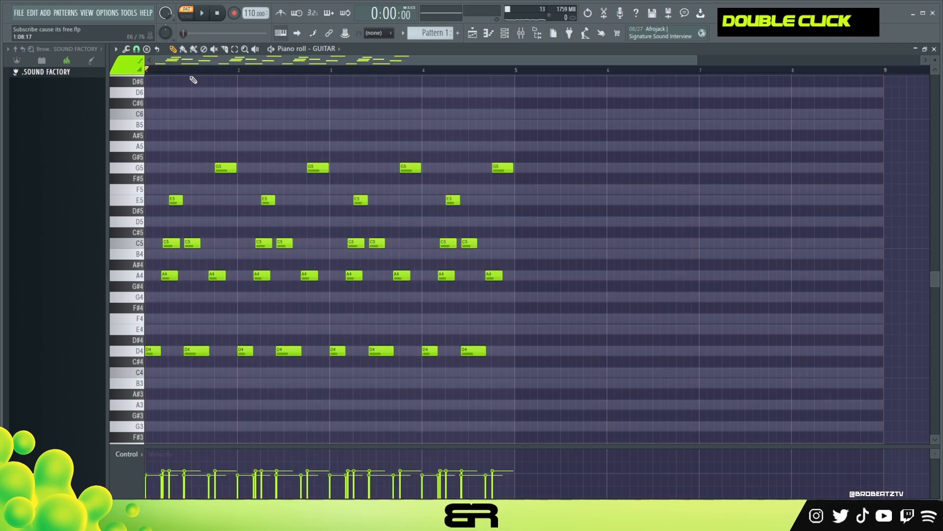
Add an A2 note at step 13 of the first bar, beneath the last A4 note.
scroll(202, 70, up, 6)
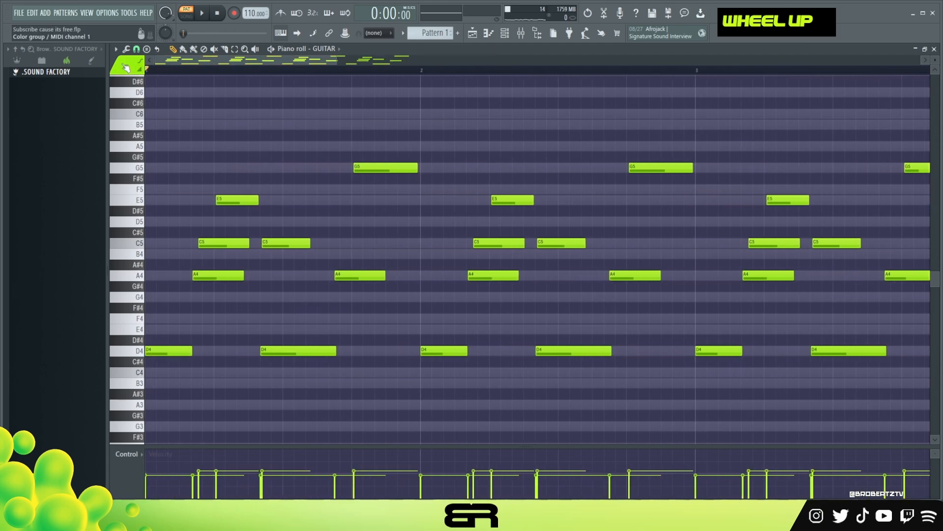
click(151, 181)
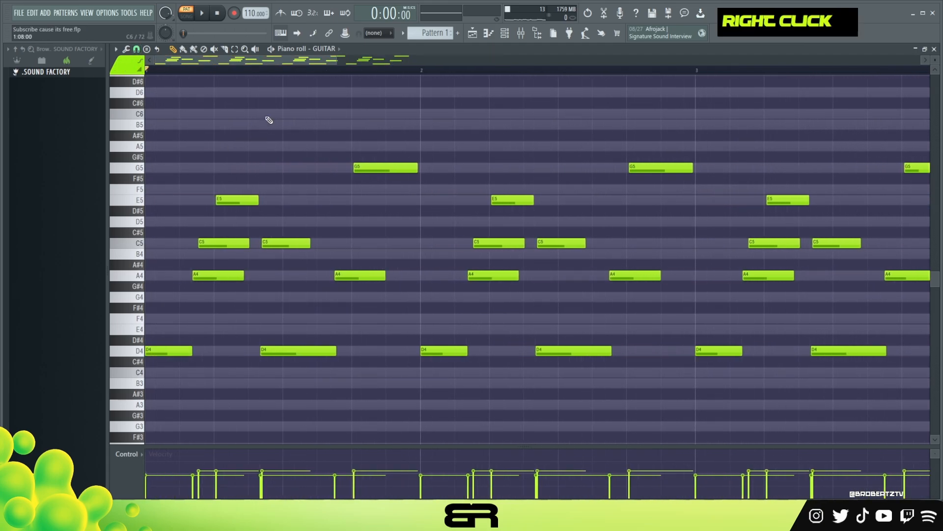
scroll(239, 77, down, 5)
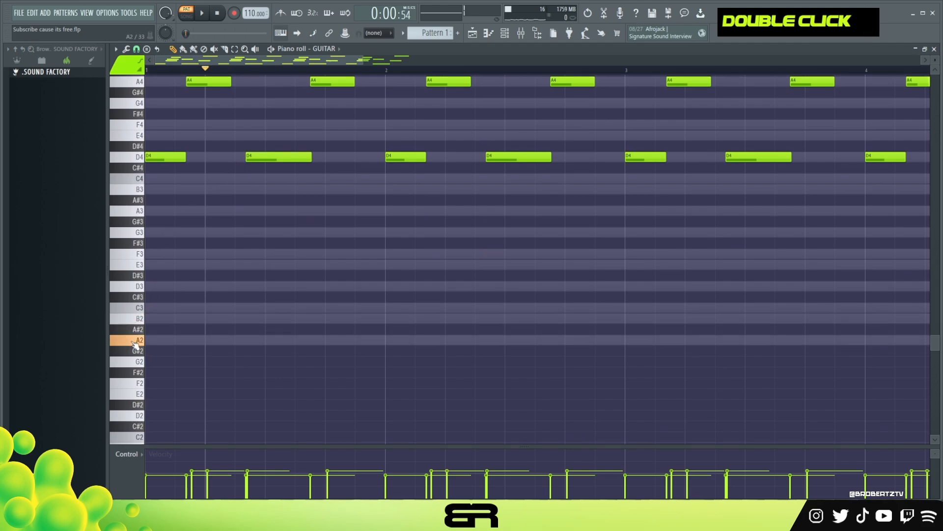
double_click(326, 338)
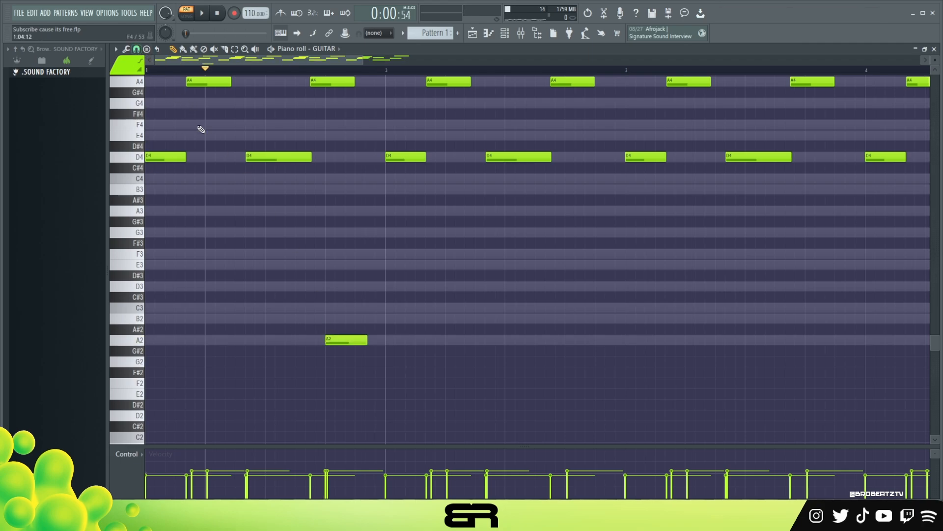
scroll(308, 71, up, 4)
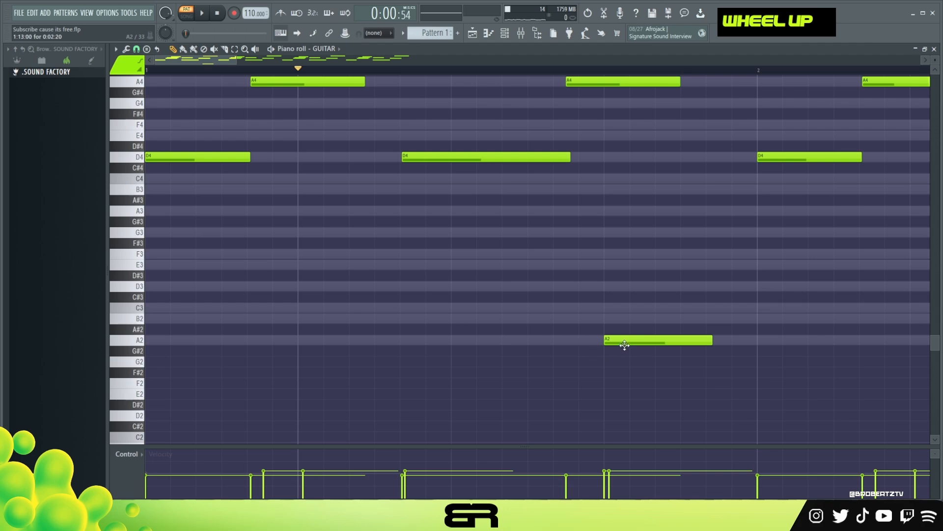
Move the A2 note in bar 1 later off the grid to 1:13:21 and shorten it to about half its length while listening.
key(space)
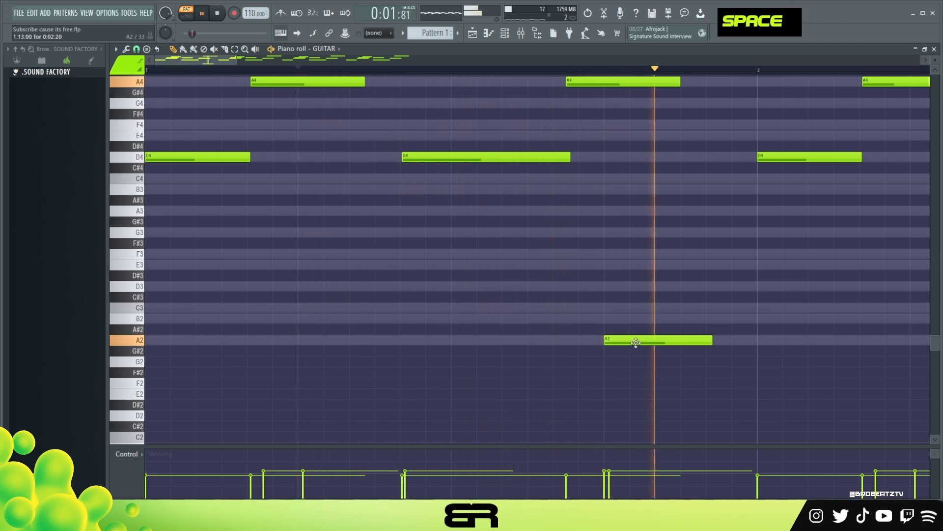
key(space)
key(space)
shift+scroll(649, 342, down, 4)
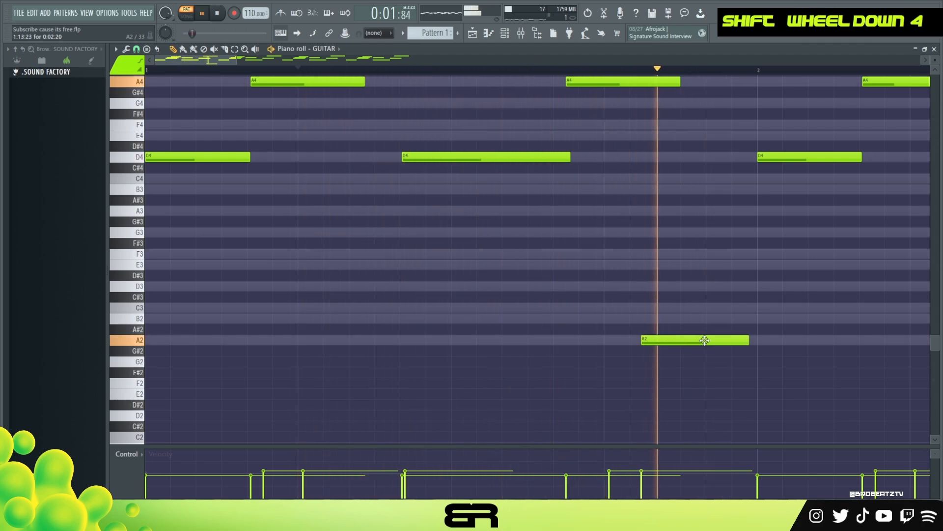
key(space)
key(shift+space)
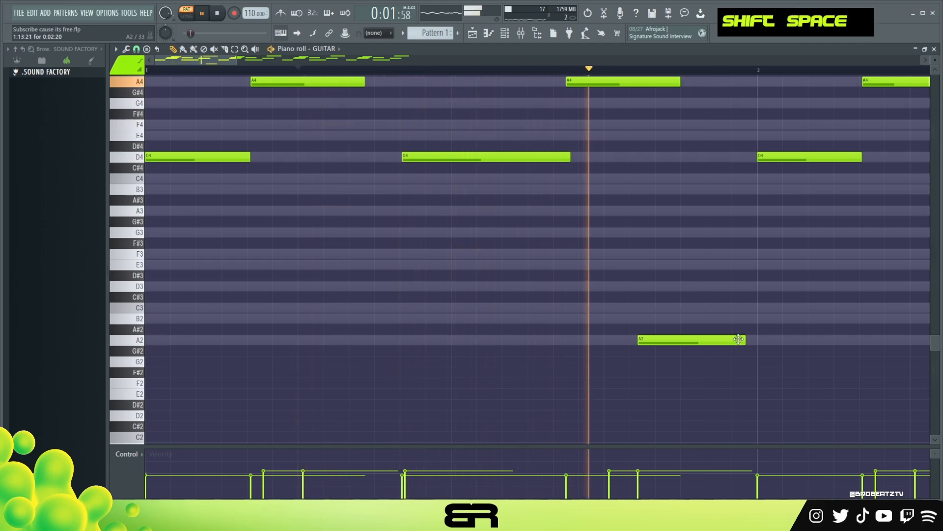
alt+click(744, 340)
alt+drag(687, 352, 685, 352)
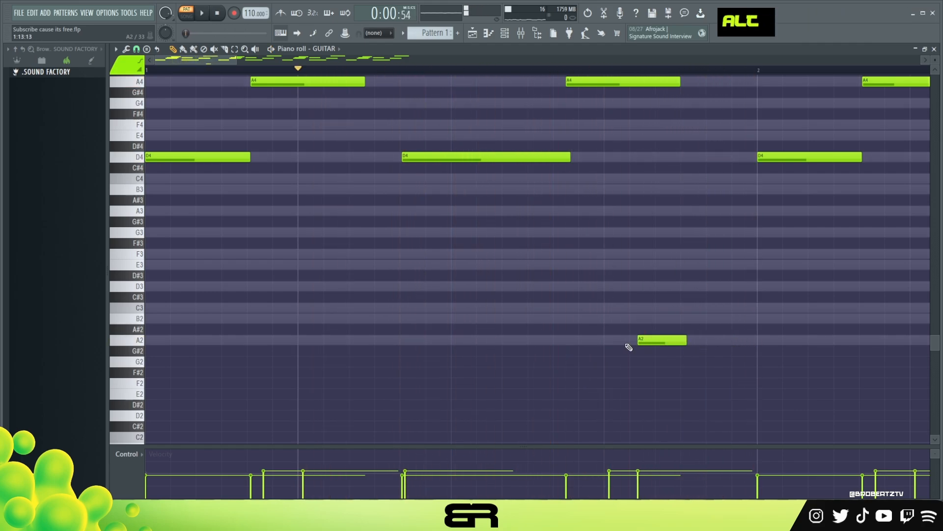
Add a short high C7 note at step 13 of bar 1, just above the start of the G5 note.
ctrl+click(630, 321)
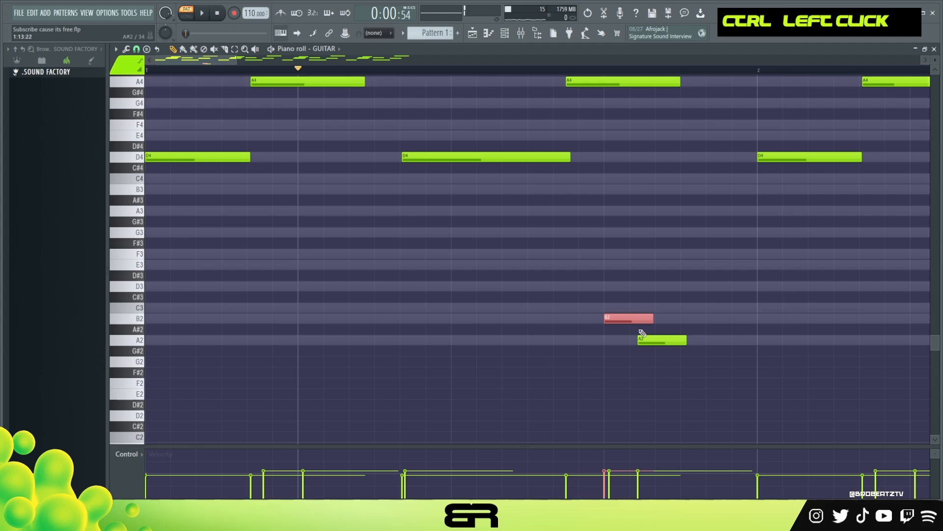
scroll(642, 332, up, 5)
scroll(644, 331, down, 1)
scroll(612, 282, up, 1)
scroll(606, 285, up, 2)
key(ctrl+Up)
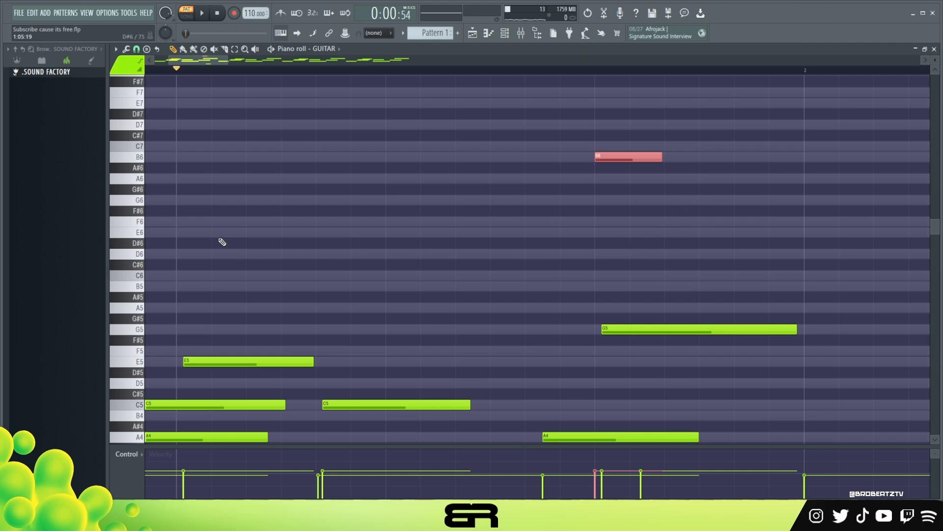
double_click(130, 150)
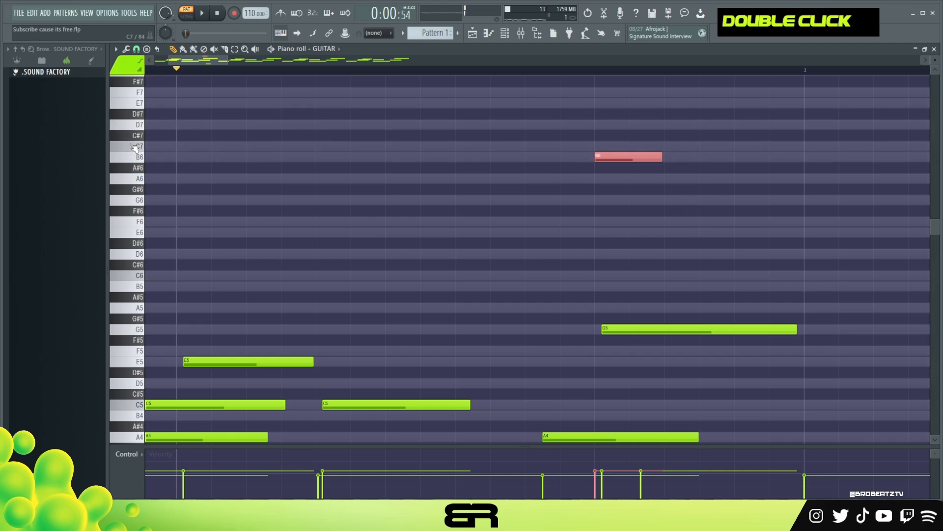
key(shift+Up)
key(space)
Set the C7 note's start at 1:13:00, shorten it slightly and lower its velocity a little while listening.
shift+scroll(623, 147, down, 1)
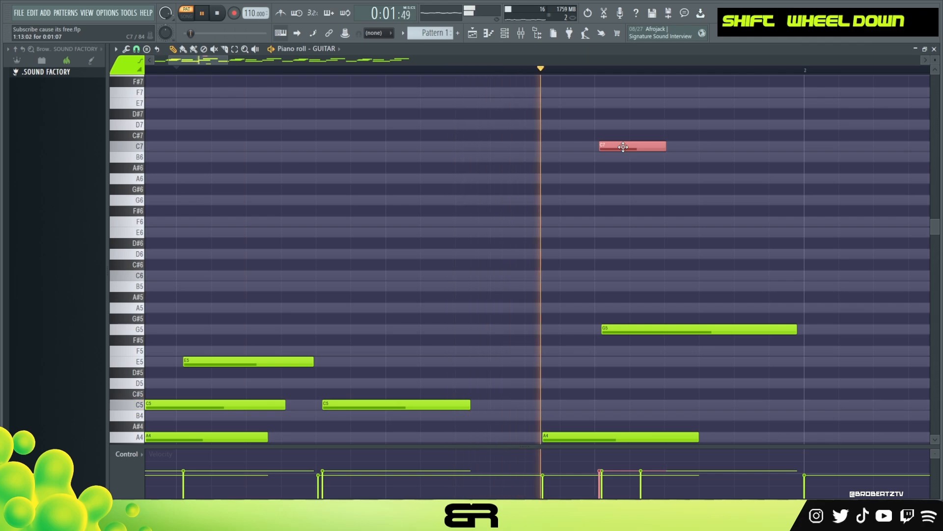
alt+drag(665, 146, 655, 148)
shift+scroll(655, 149, up, 2)
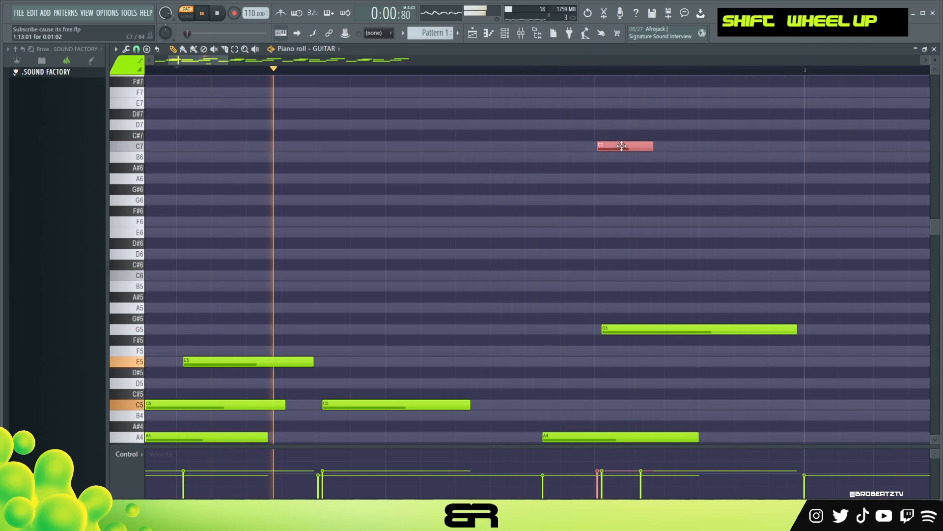
key(space)
alt+drag(651, 149, 654, 150)
alt+scroll(651, 148, up, 3)
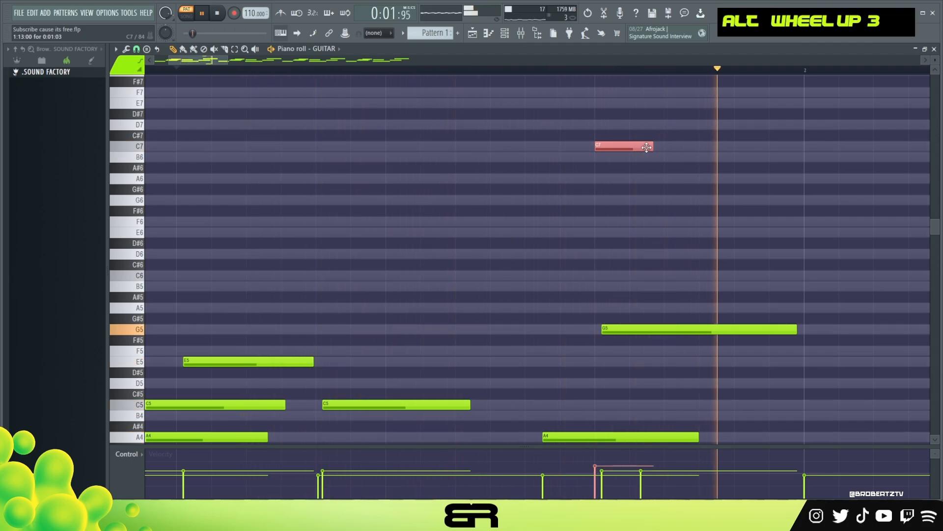
alt+scroll(646, 147, down, 4)
key(space)
key(space)
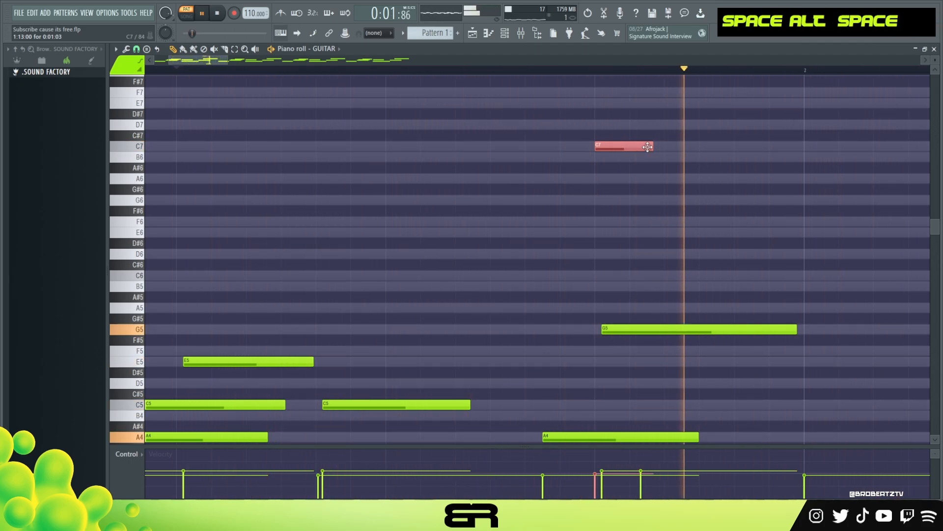
right_click(642, 179)
alt+right_click(625, 194)
Copy the C7 and A2 notes of bar 1 to the same position in bars 2, 3 and 4.
ctrl+right_click(583, 223)
key(space)
ctrl+click(217, 109)
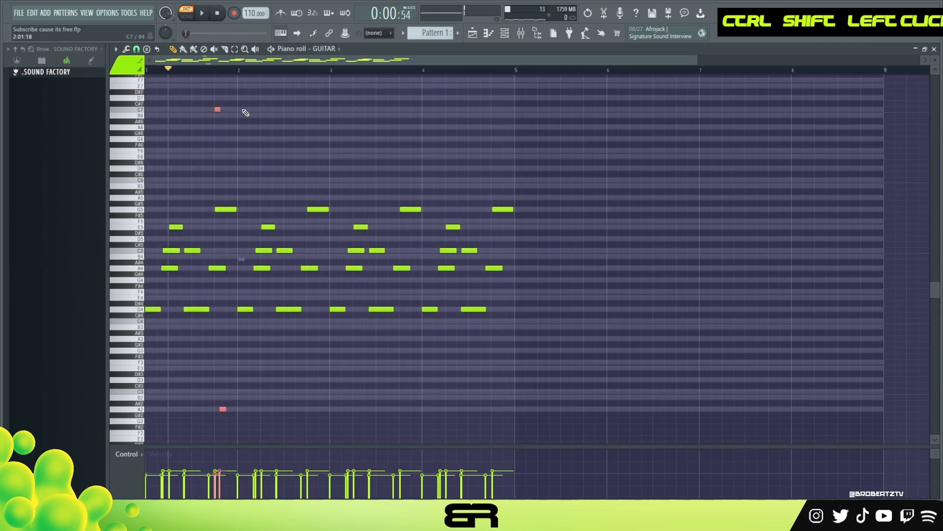
drag(216, 110, 489, 126)
Raise the D4 notes in bars 3 and 4 by three semitones to F4 and clear the selection.
scroll(383, 71, up, 3)
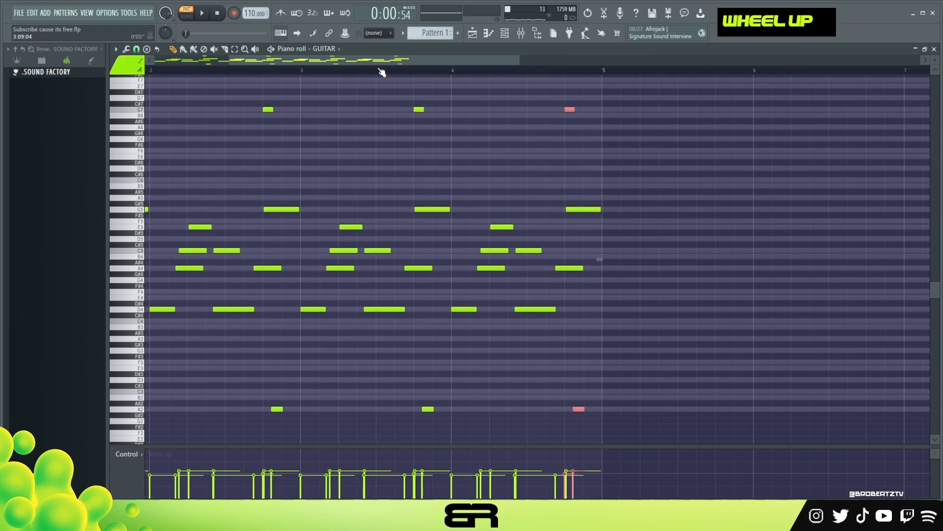
drag(672, 301, 279, 334)
key(shift+Up)
key(shift+Up)
key(shift+Up)
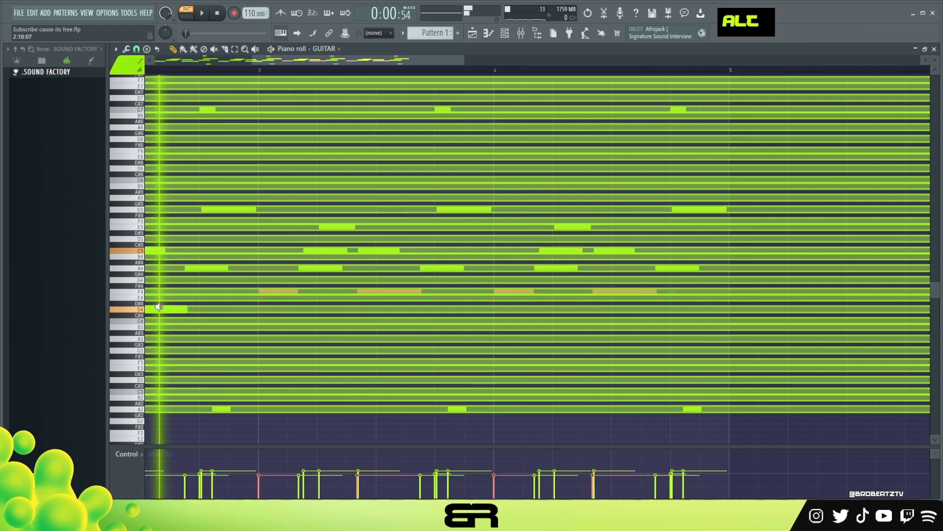
alt+right_click(266, 285)
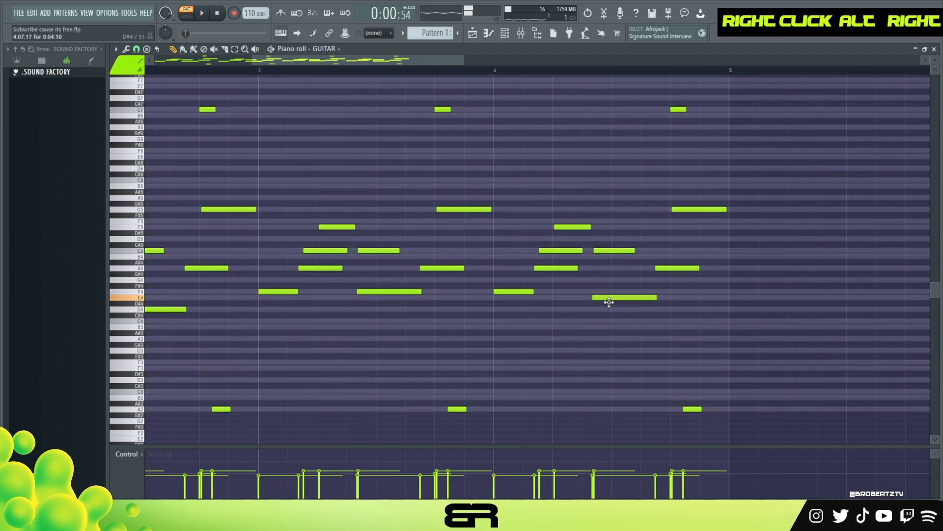
Try the long lower note of bar 4 at E4 during playback, and return it to F4.
key(space)
drag(429, 60, 414, 58)
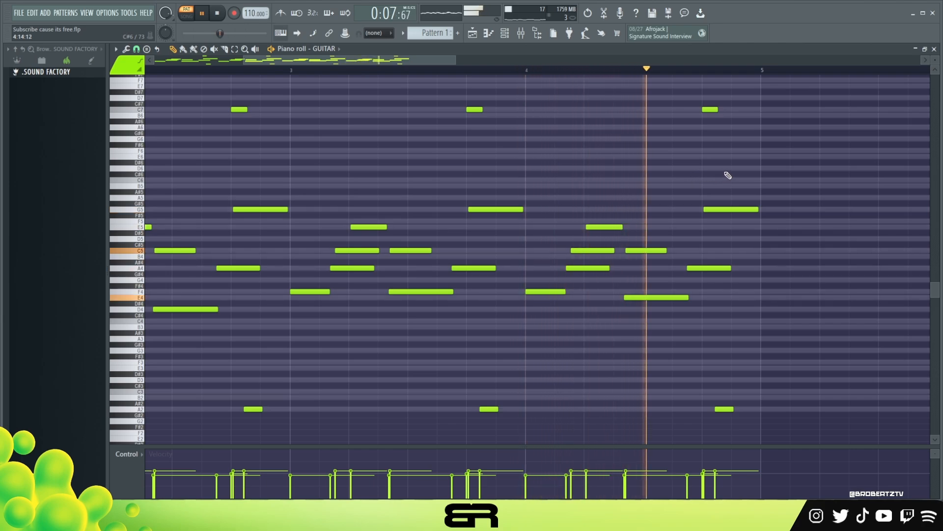
key(space)
key(space)
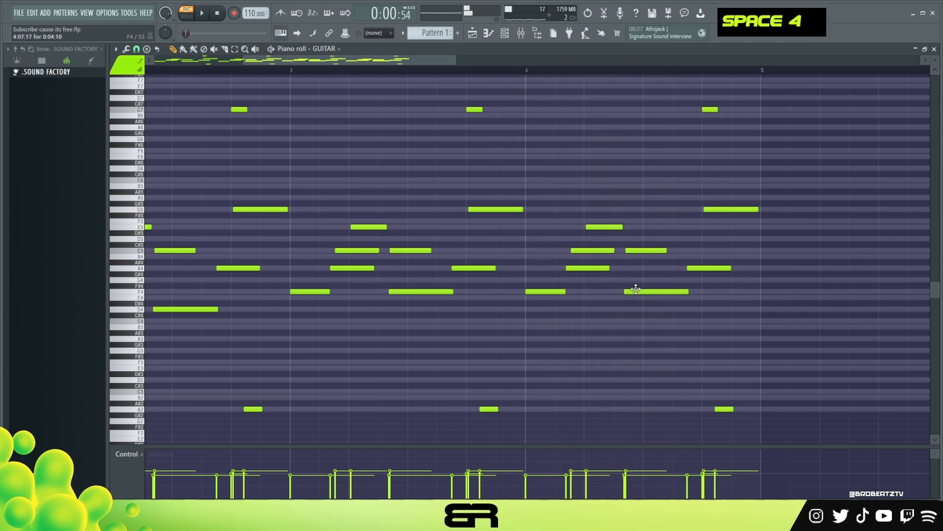
Copy bar 4's long F4 note to step 13 of that bar and lower the copy to E4.
ctrl+click(636, 289)
drag(636, 289, 705, 295)
right_click(706, 294)
ctrl+click(705, 292)
key(shift+Down)
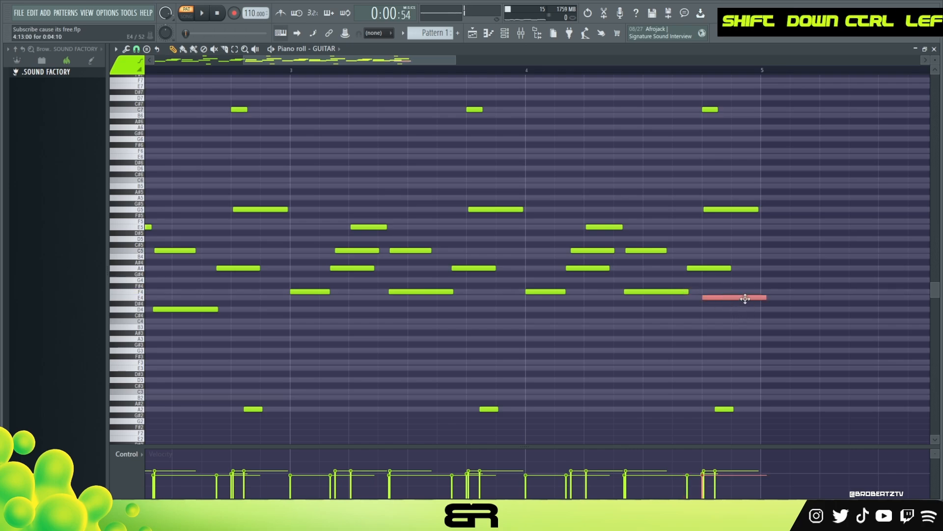
Shorten the new E4 note so it ends just before bar 5, while the pattern plays.
key(space)
right_click(768, 317)
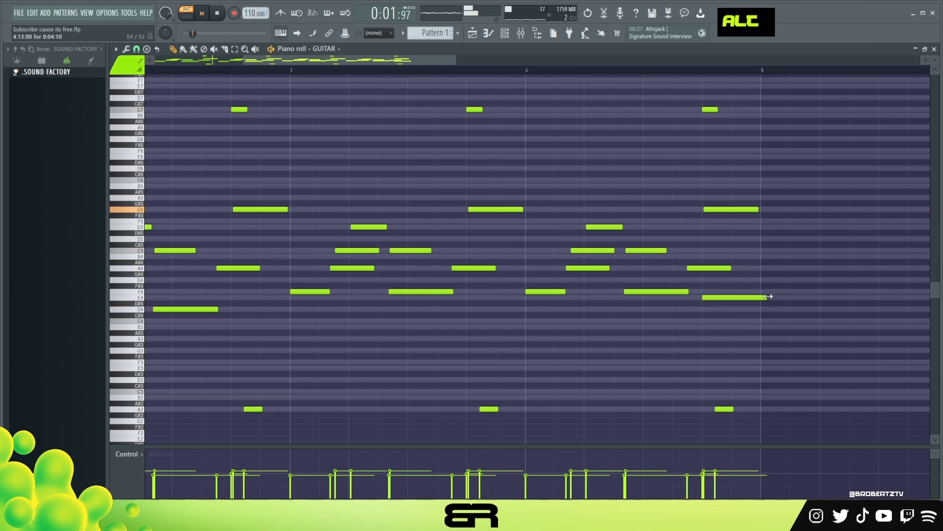
drag(768, 297, 755, 302)
scroll(492, 162, down, 3)
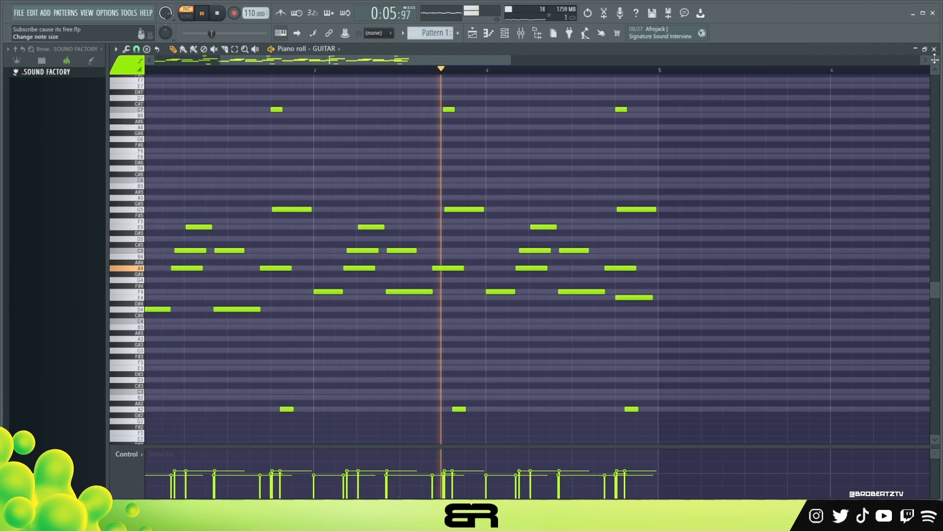
drag(935, 60, 935, 71)
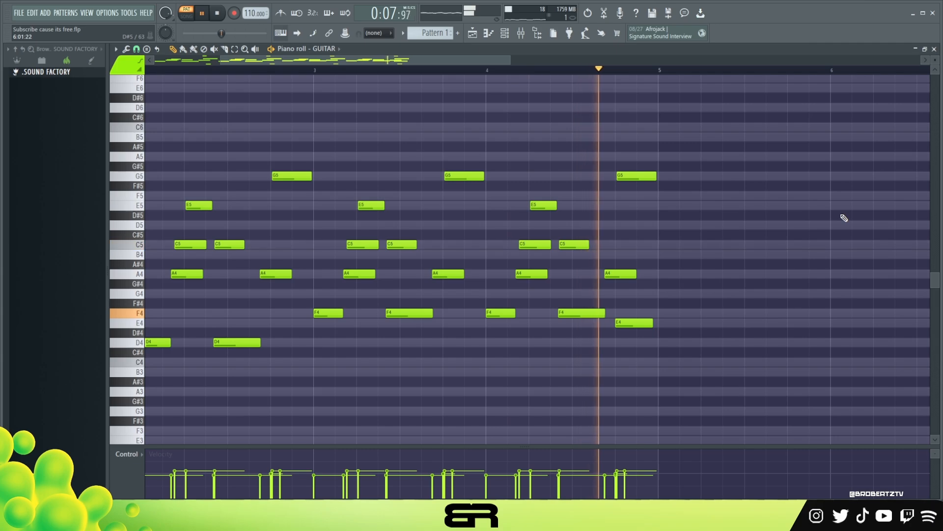
Audition bar 4 from its second beat and select the E4 note at the bar's end.
key(space)
scroll(616, 71, up, 3)
click(449, 70)
key(space)
right_click(731, 303)
drag(731, 304, 678, 322)
scroll(678, 320, up, 1)
key(space)
key(space)
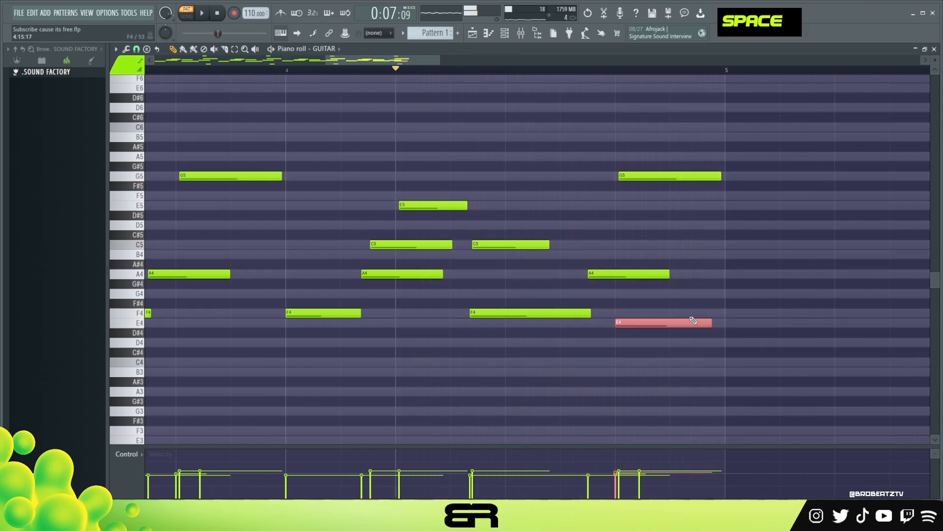
key(space)
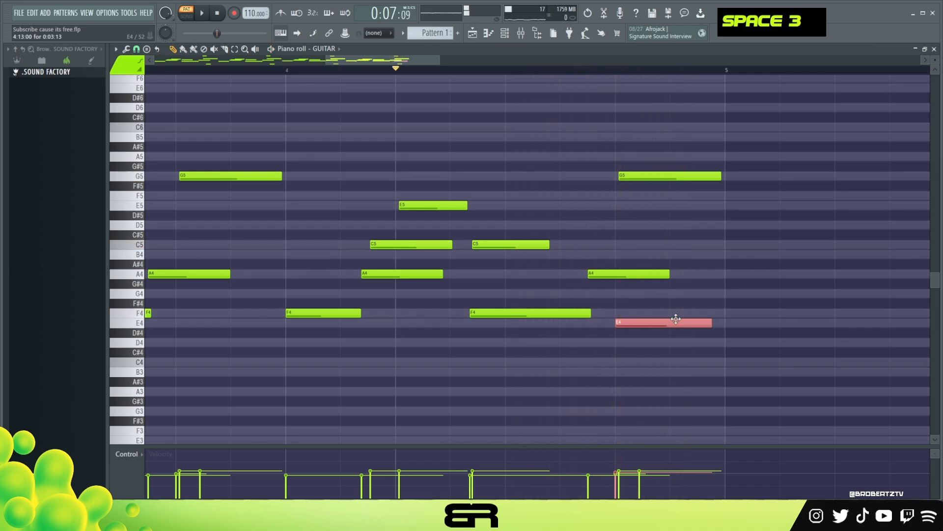
Lower the E4 note's velocity and move it slightly later off the grid to 4:13:06, checking by playback.
scroll(657, 326, down, 2)
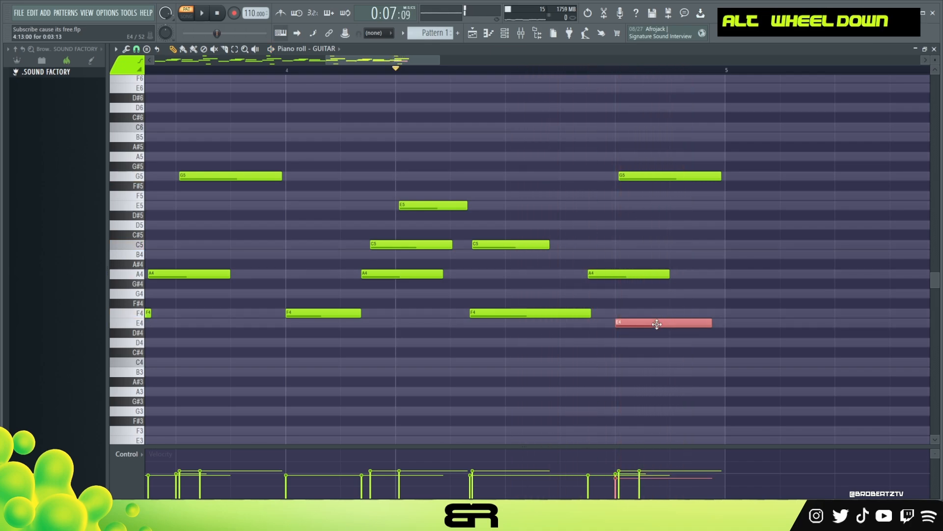
shift+scroll(657, 325, down, 1)
key(shift+space)
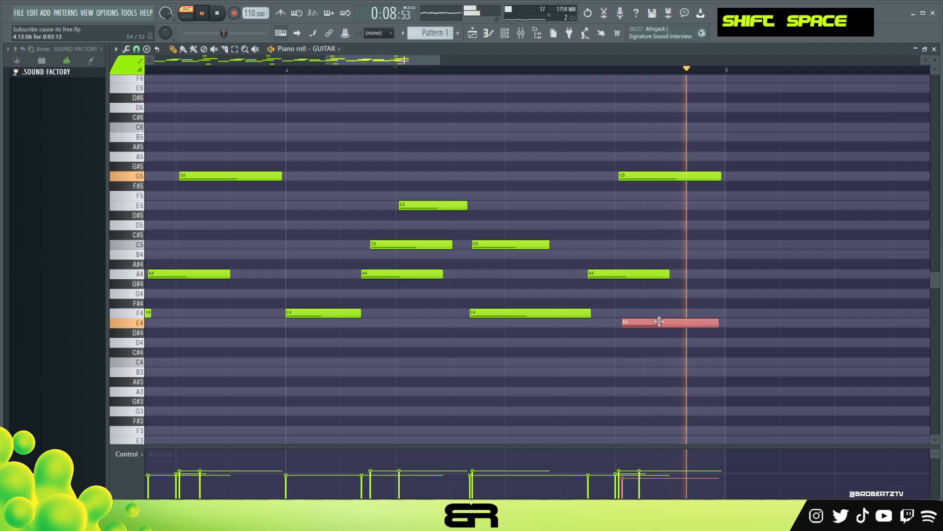
ctrl+right_click(672, 264)
right_click(526, 234)
key(space)
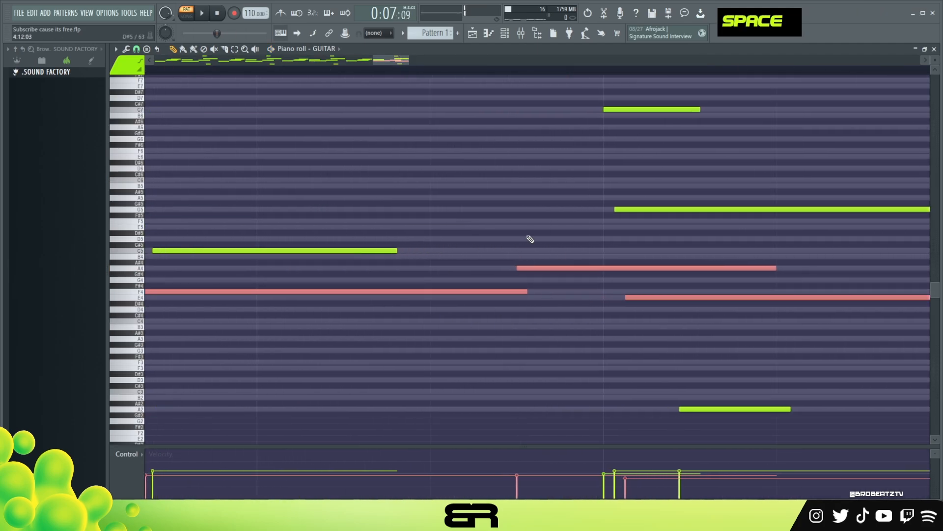
Clear the selection and delete the stacked D6, F6 and A6 notes in bar 5.
ctrl+right_click(530, 238)
right_click(493, 294)
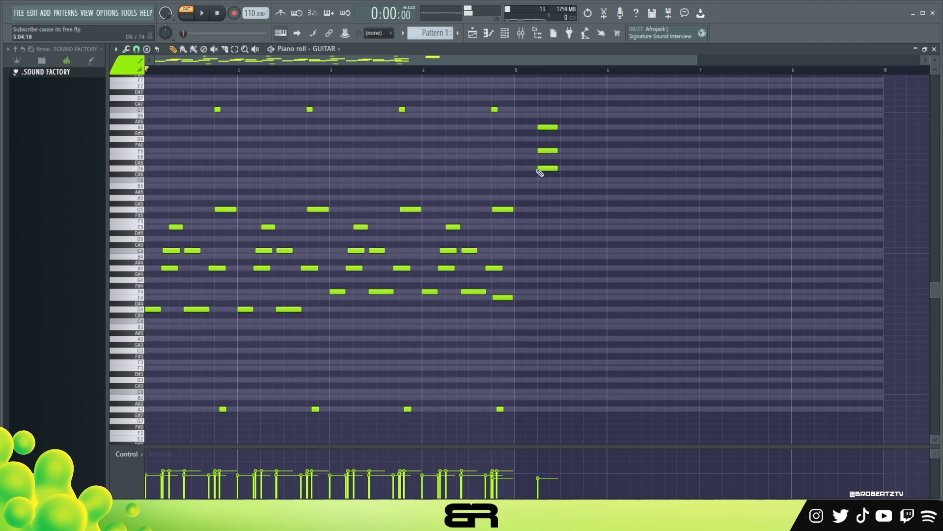
right_click(539, 171)
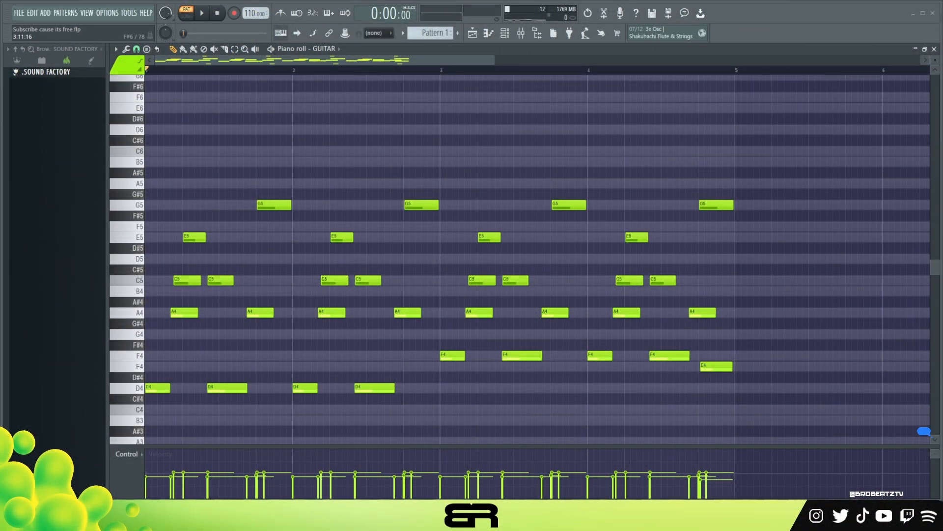
Select the guitar notes of bar 1 and copy them.
scroll(520, 260, down, 3)
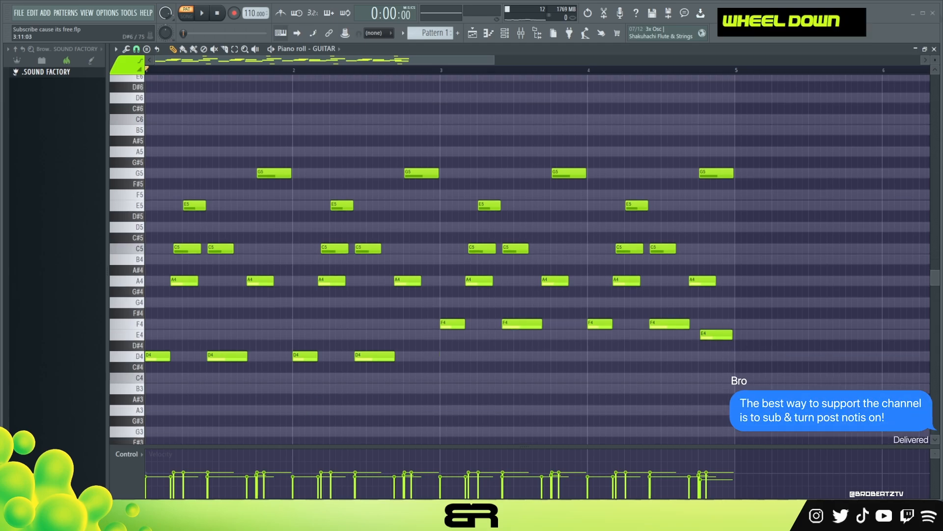
drag(810, 103, 143, 330)
right_click(305, 314)
drag(296, 104, 131, 344)
drag(273, 349, 133, 83)
key(ctrl+c)
Paste the copied notes into the piano roll of the GUITAR #2 channel.
click(502, 35)
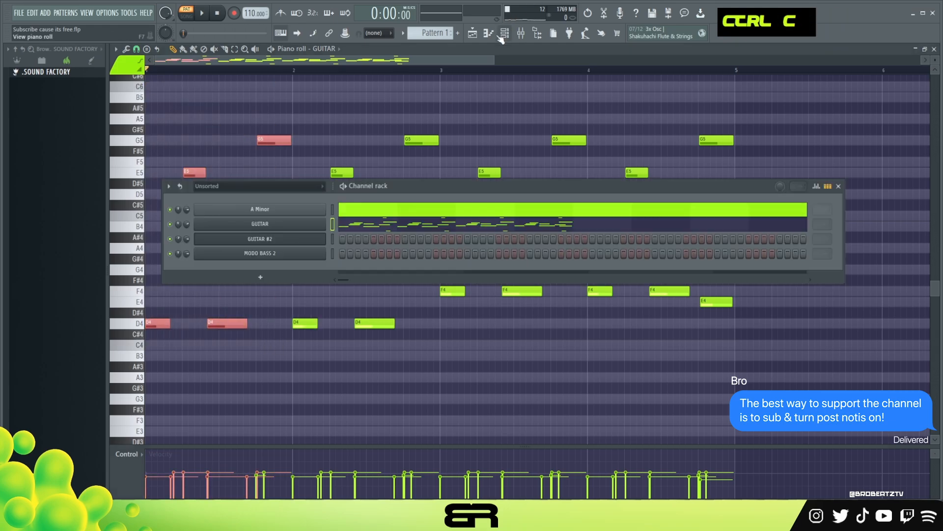
double_click(275, 241)
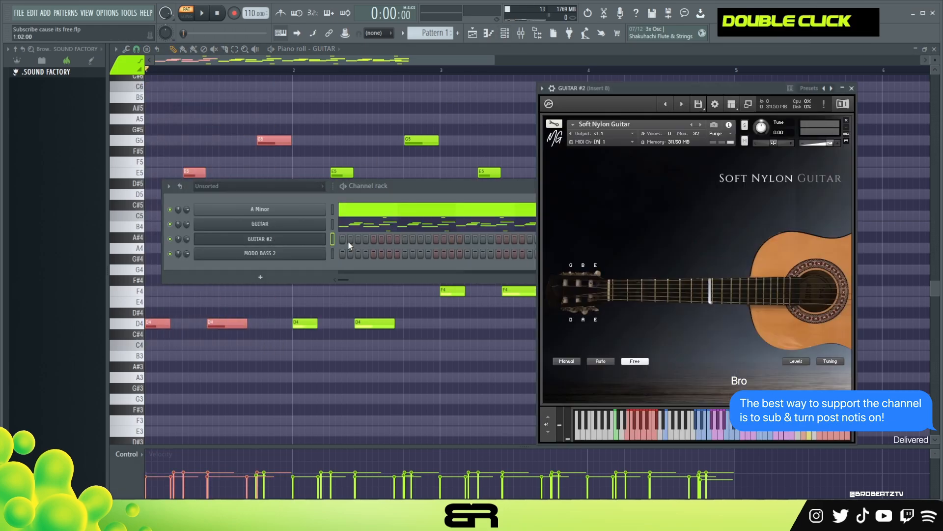
right_click(320, 241)
key(ctrl+v)
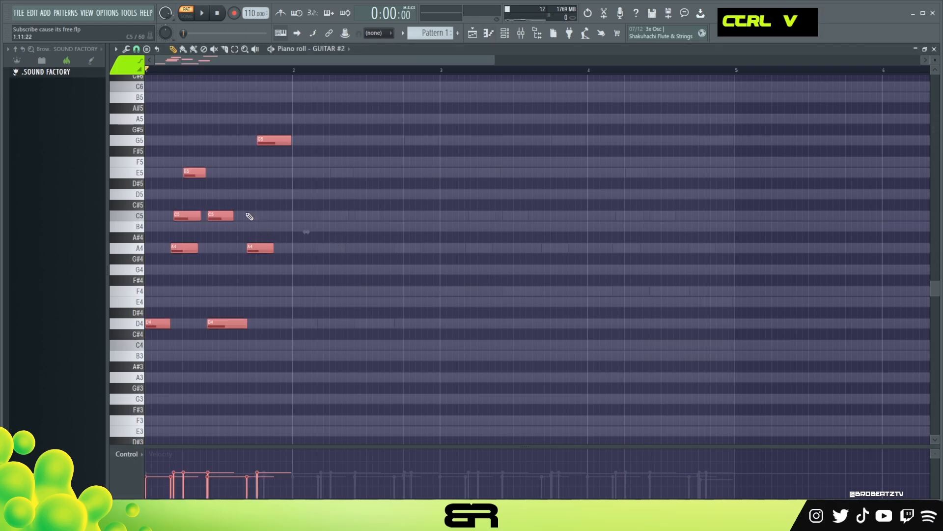
Delete the G5 note and the second A4, C5 and D4 notes, and lengthen the remaining D4 past the start of A4.
scroll(470, 225, up, 3)
right_click(457, 142)
right_click(423, 248)
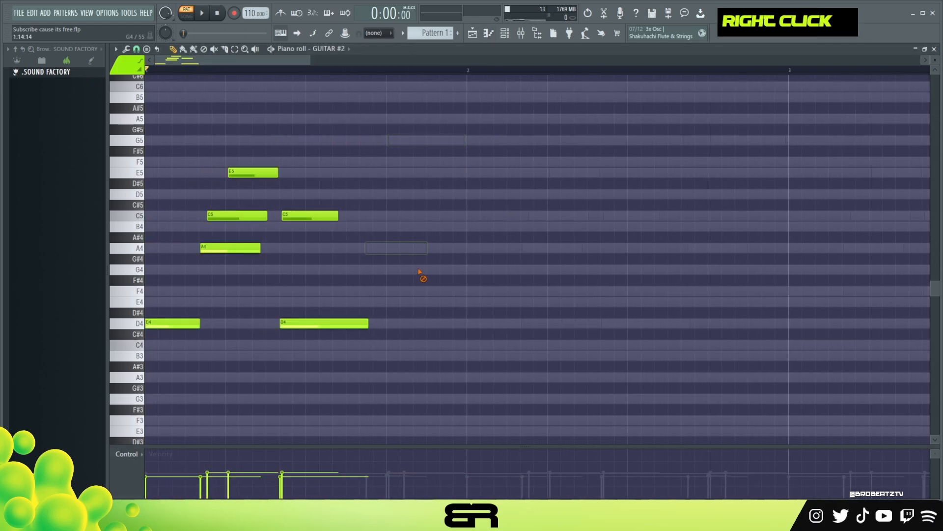
drag(201, 331, 222, 325)
right_click(219, 337)
Move C5 and E5 earlier to just after the A4 start, lengthen E5 to end with C5, and select the three upper notes.
scroll(227, 216, up, 1)
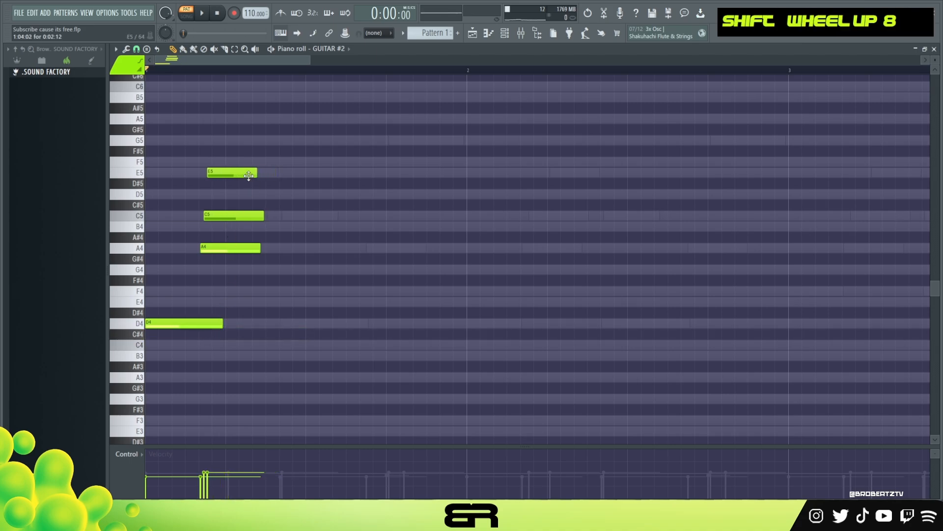
drag(255, 153, 264, 183)
drag(285, 145, 260, 255)
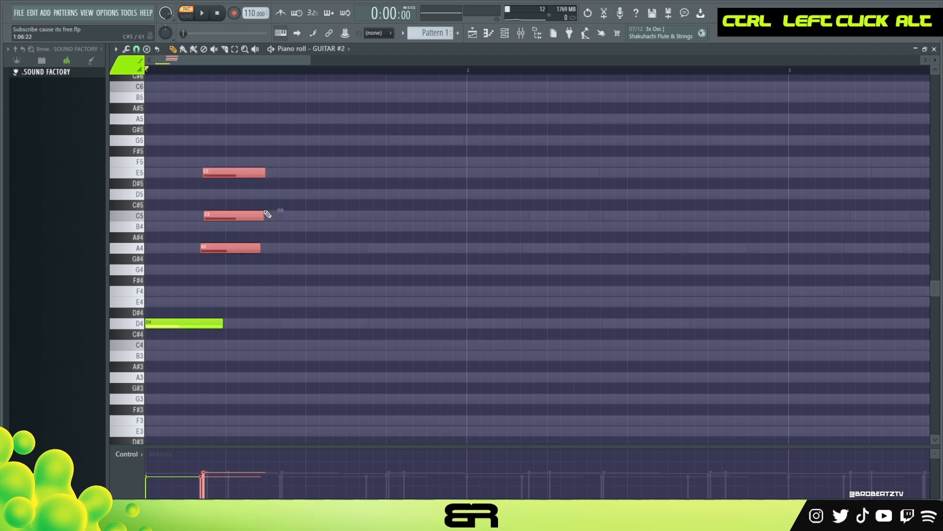
Lengthen the selected A4, C5 and E5 notes together, and duplicate C5 one octave up as C6.
drag(265, 215, 270, 216)
right_click(280, 232)
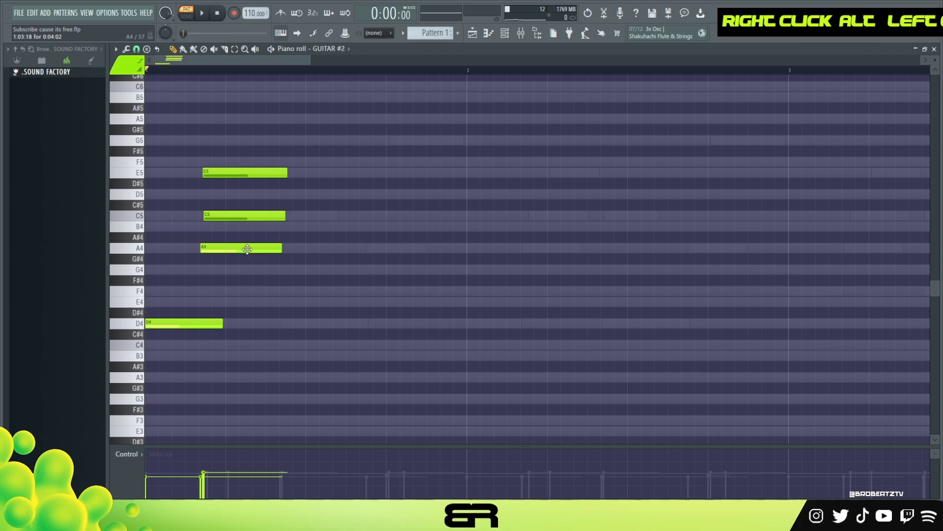
shift+click(236, 216)
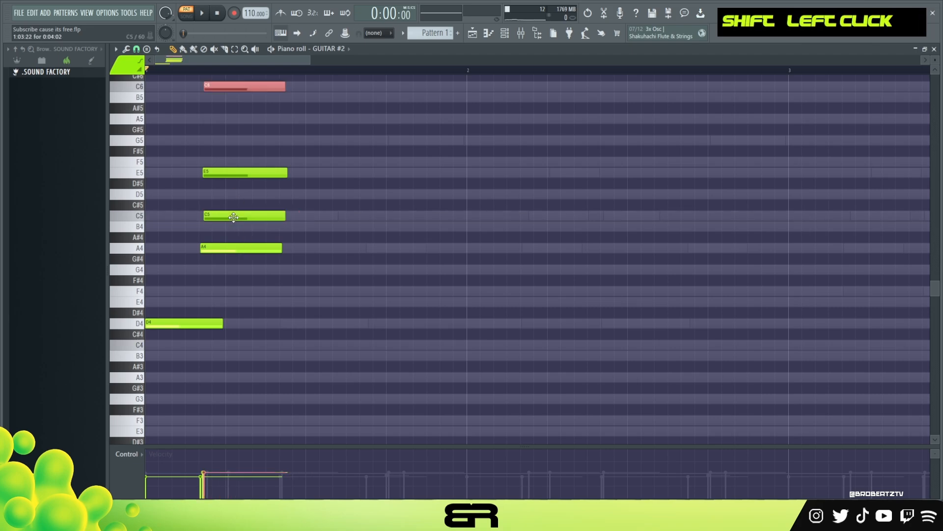
scroll(245, 212, up, 3)
Duplicate the C6 note as an A5 starting where C6 ends, and play the pattern.
right_click(249, 183)
ctrl+click(241, 183)
mouse_move(224, 184)
mouse_down()
mouse_move(260, 204)
mouse_move(218, 175)
mouse_up()
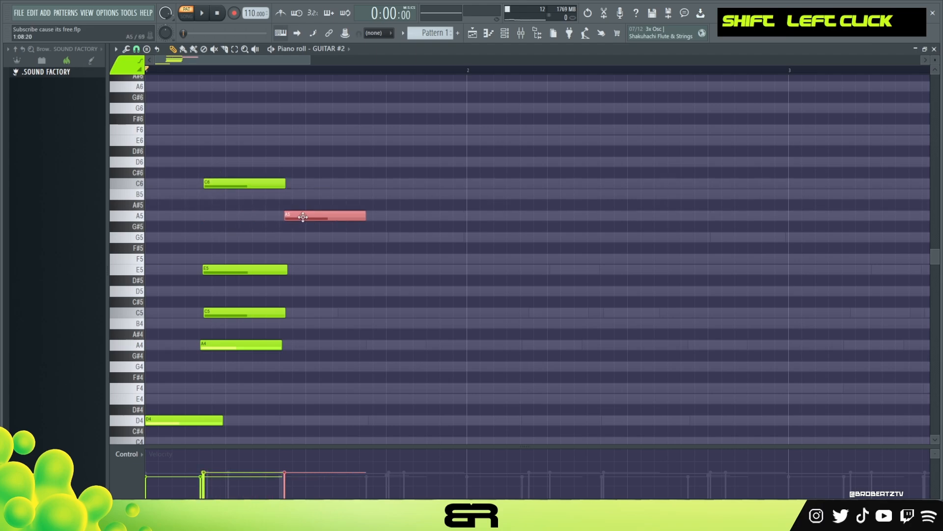
scroll(220, 58, up, 4)
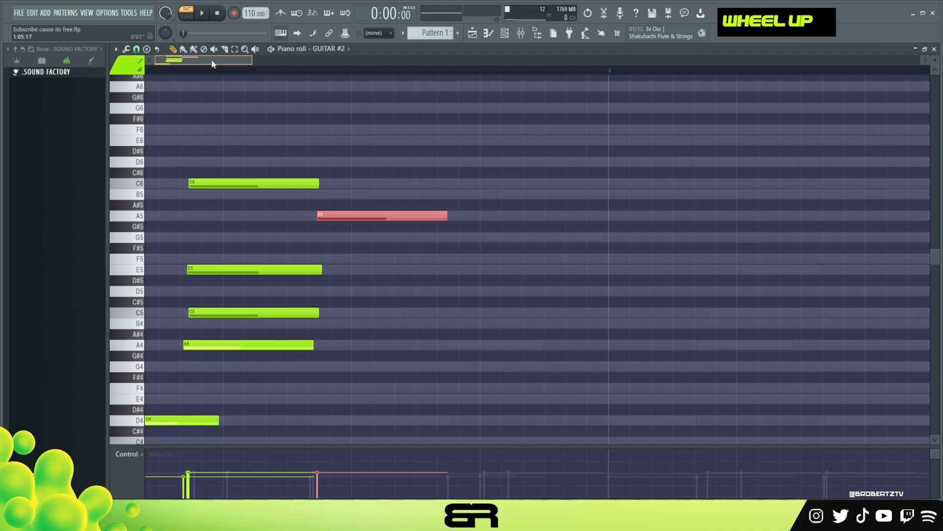
key(space)
key(space)
key(space)
key(space)
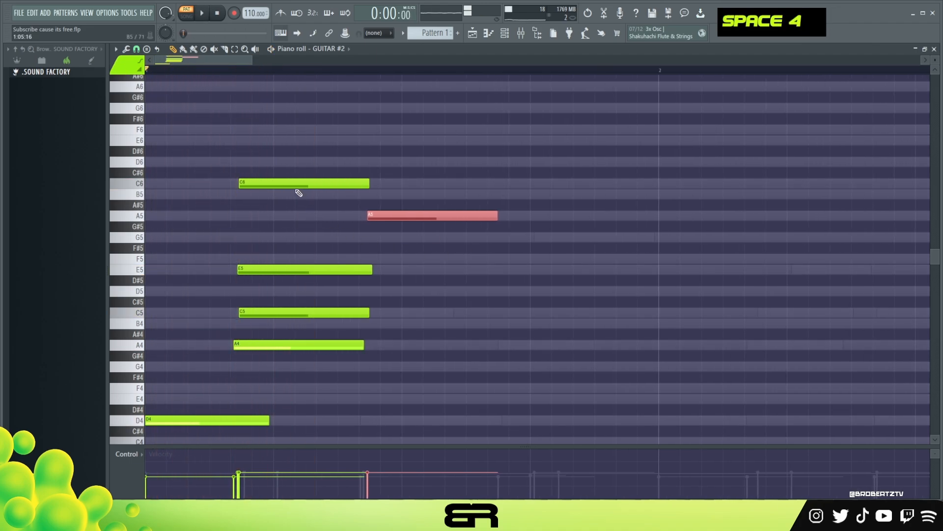
Move the C6 note later so it overlaps the start of A5, play the pattern and clear the selection.
ctrl+click(252, 182)
scroll(303, 183, down, 1)
key(space)
key(space)
key(space)
key(space)
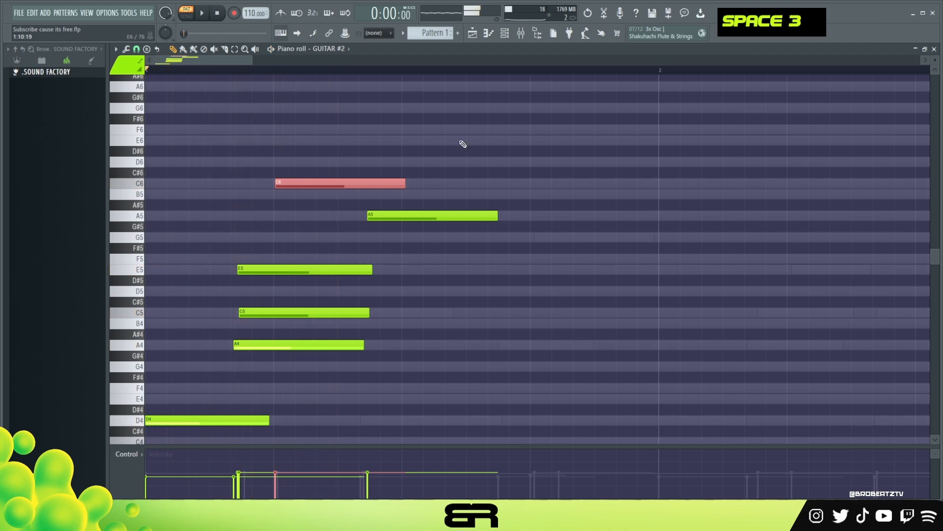
click(504, 35)
right_click(201, 170)
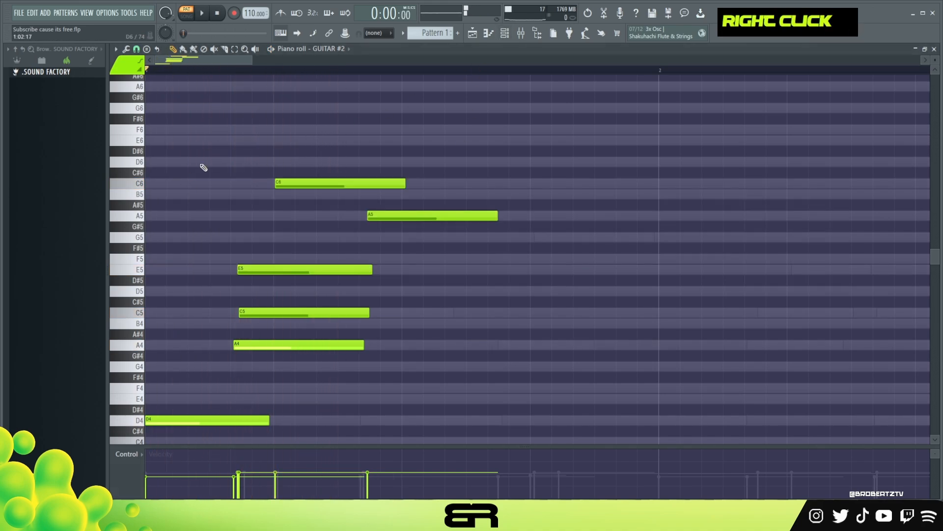
Play the pattern and nudge the A5 note slightly later.
click(505, 37)
right_click(197, 177)
scroll(246, 165, down, 1)
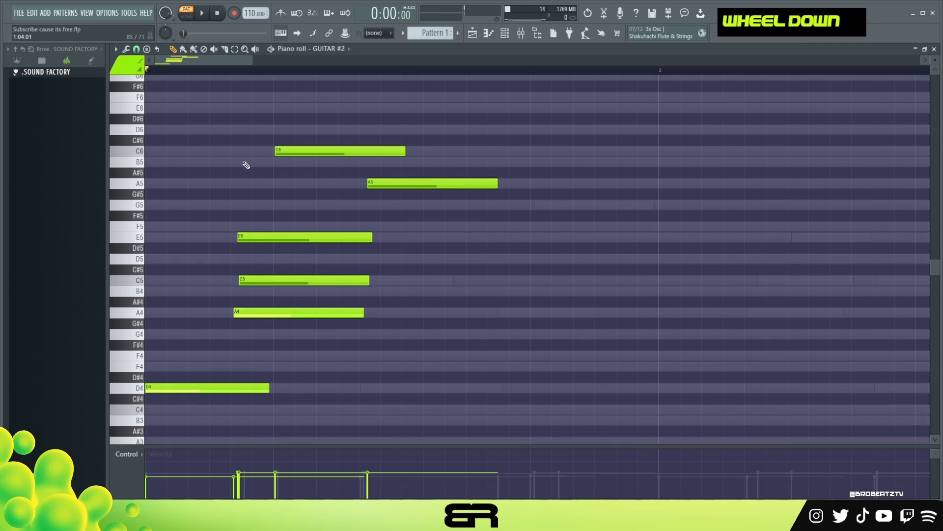
key(space)
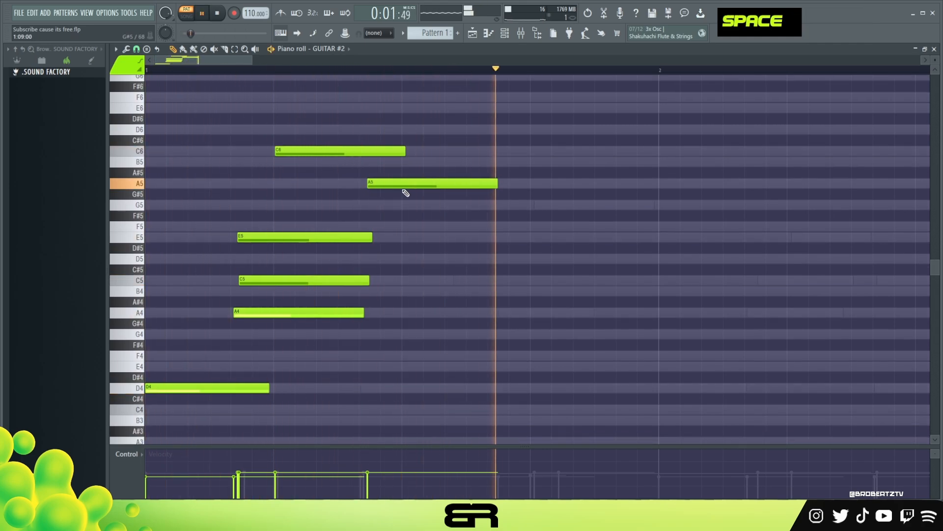
key(shift)
scroll(405, 183, down, 1)
key(space)
key(space)
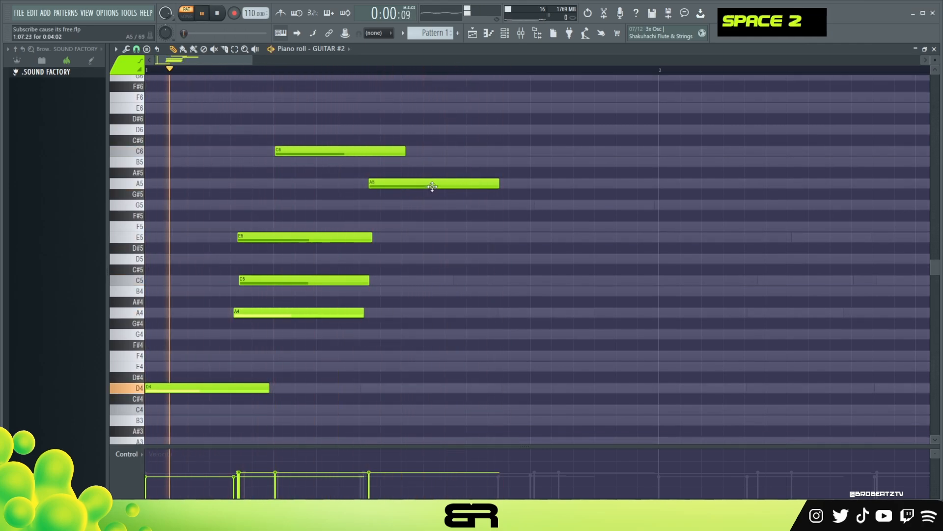
Adjust the timing of the E5 note so it starts between the A4 and C5 notes, checking by playback.
key(space)
scroll(285, 236, down, 1)
key(space)
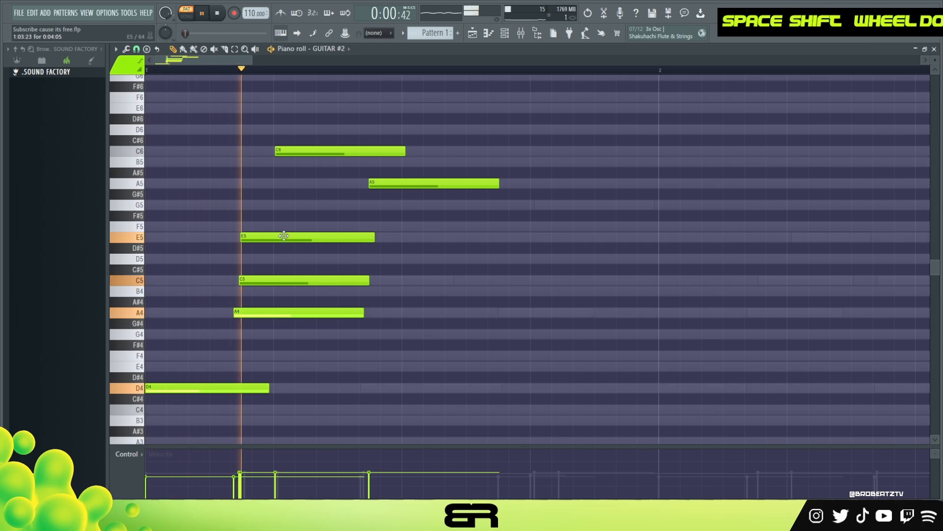
key(space)
scroll(280, 237, up, 1)
key(space)
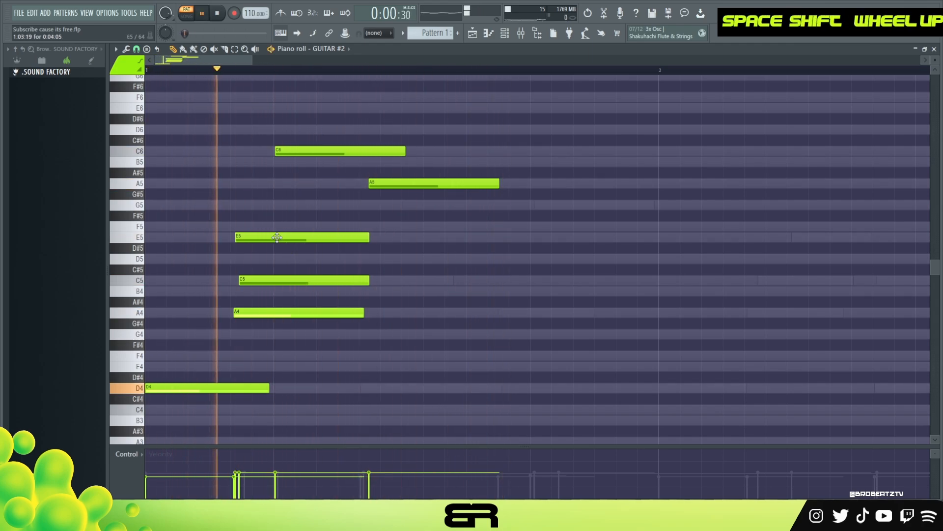
Select the A4, C5 and E5 notes, nudge them slightly later together, play the pattern and clear the selection.
drag(277, 237, 288, 315)
key(space)
scroll(288, 297, down, 1)
key(space)
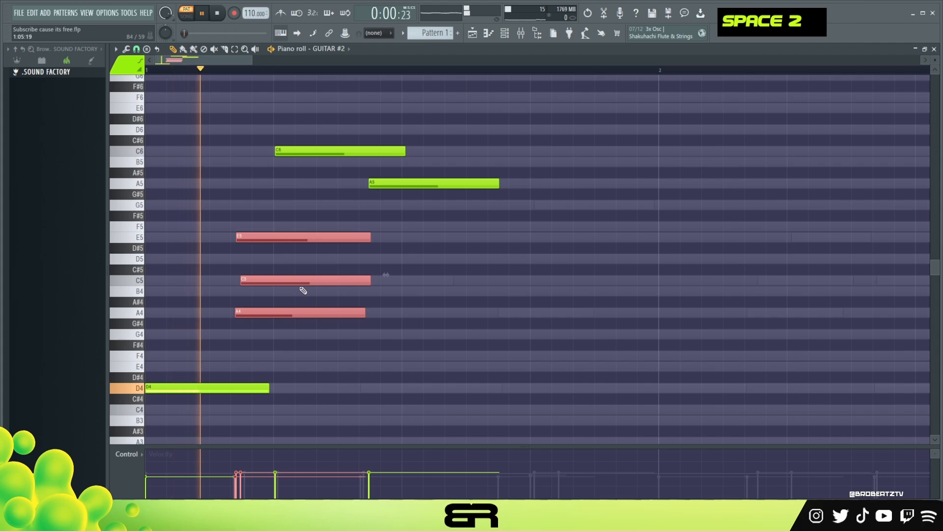
key(space)
click(464, 273)
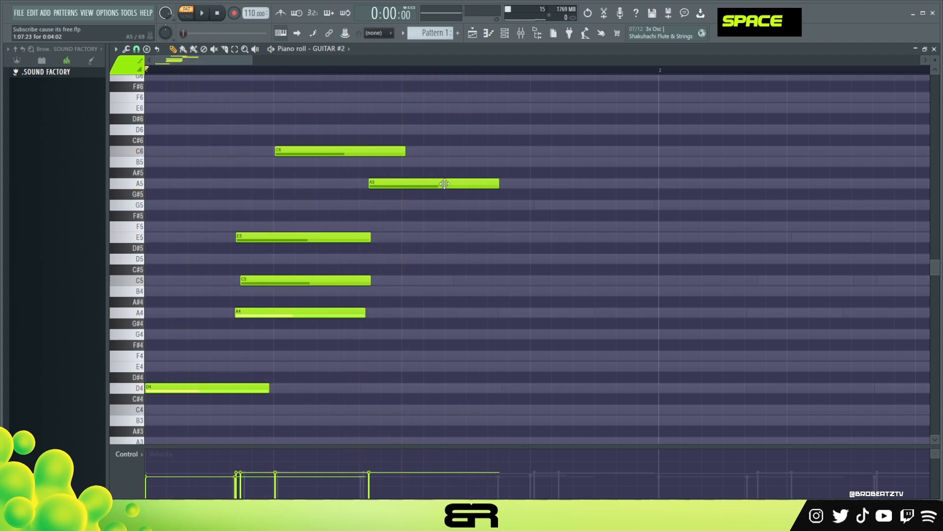
Add a chord of stacked E5, G5 and B5 notes near the end of bar 1, starting just before A5 ends.
drag(468, 171, 475, 158)
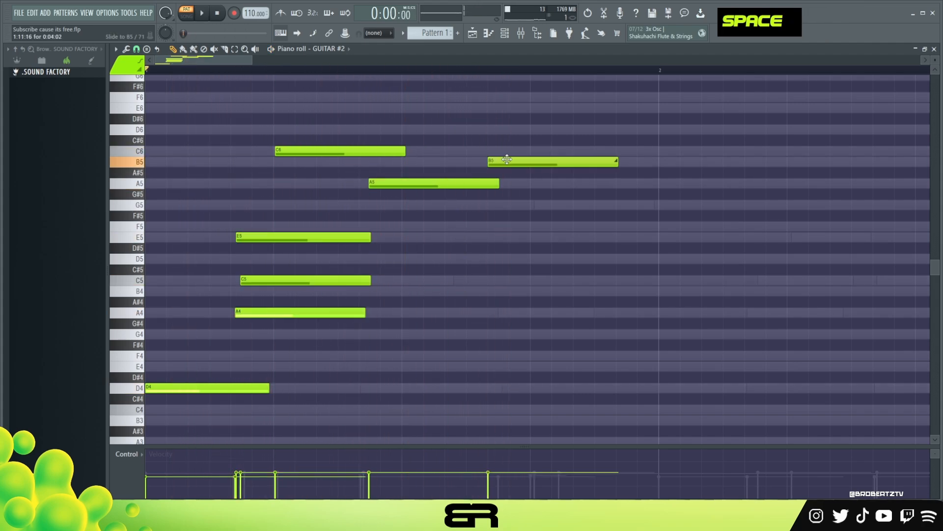
right_click(506, 163)
click(495, 164)
drag(518, 147, 508, 242)
right_click(514, 255)
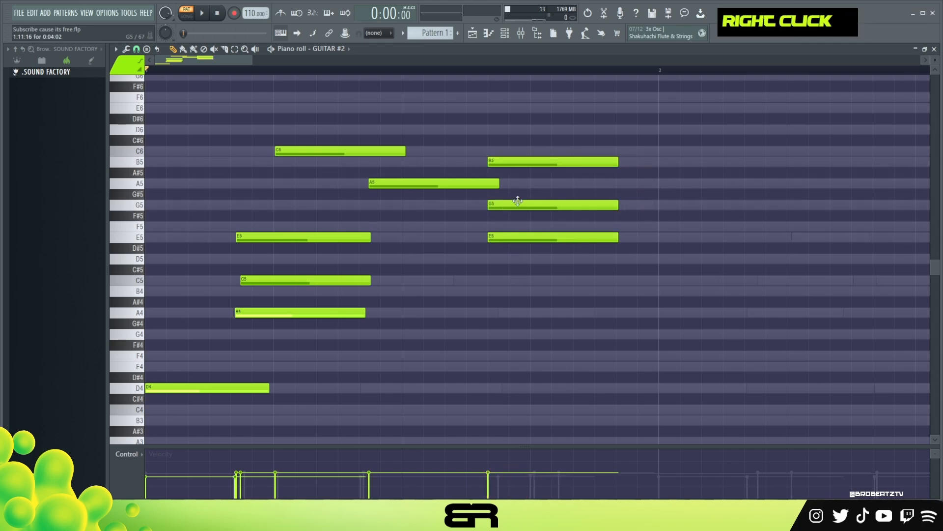
Offset B5 and G5 to start slightly after E5, nudge the whole chord slightly later, and play the pattern.
key(shift)
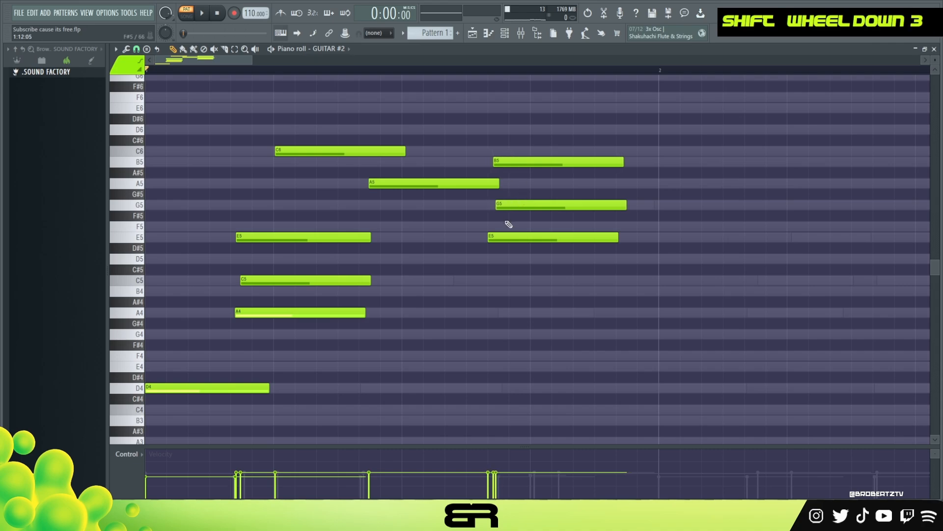
drag(573, 131, 533, 255)
key(space)
scroll(550, 246, down, 3)
right_click(582, 301)
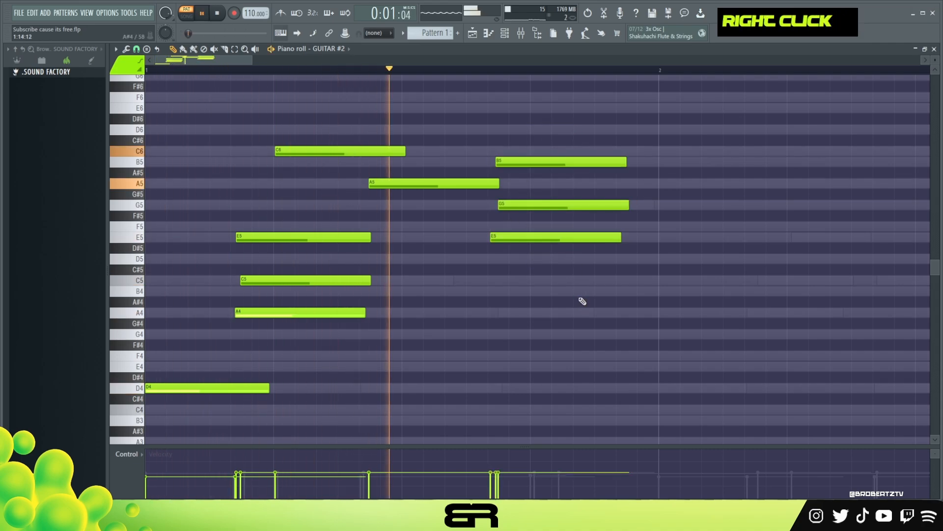
key(space)
key(space)
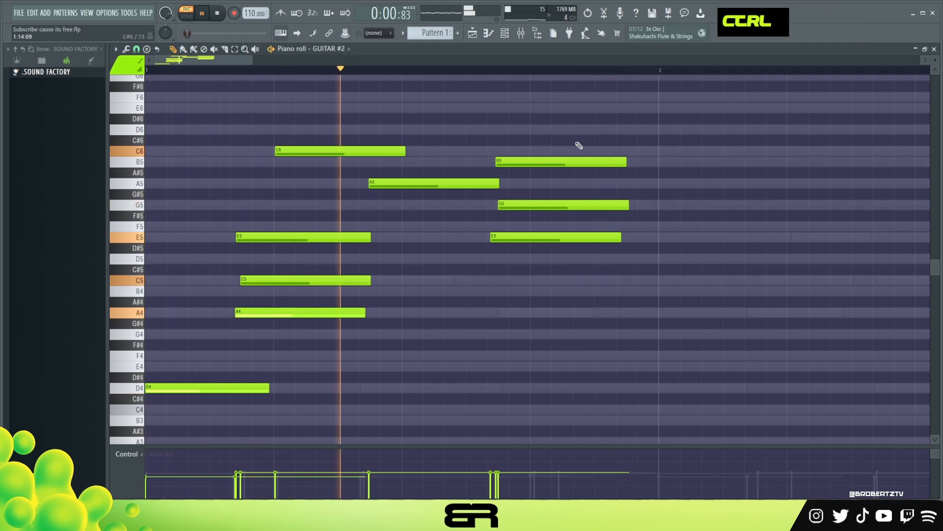
Select the B5 and G5 notes of the second chord, nudge them slightly earlier and play the pattern.
ctrl+click(544, 163)
ctrl+click(544, 205)
key(space)
shift+scroll(591, 181, up, 1)
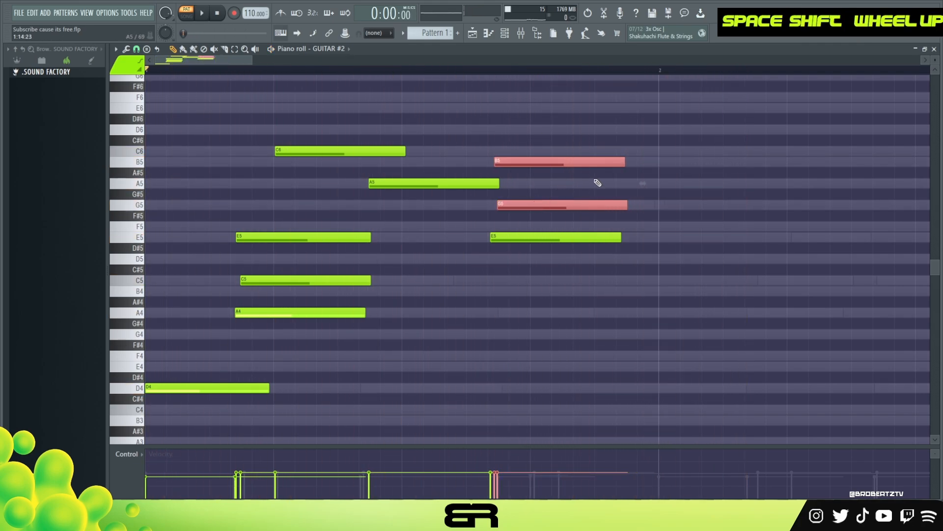
right_click(595, 183)
key(space)
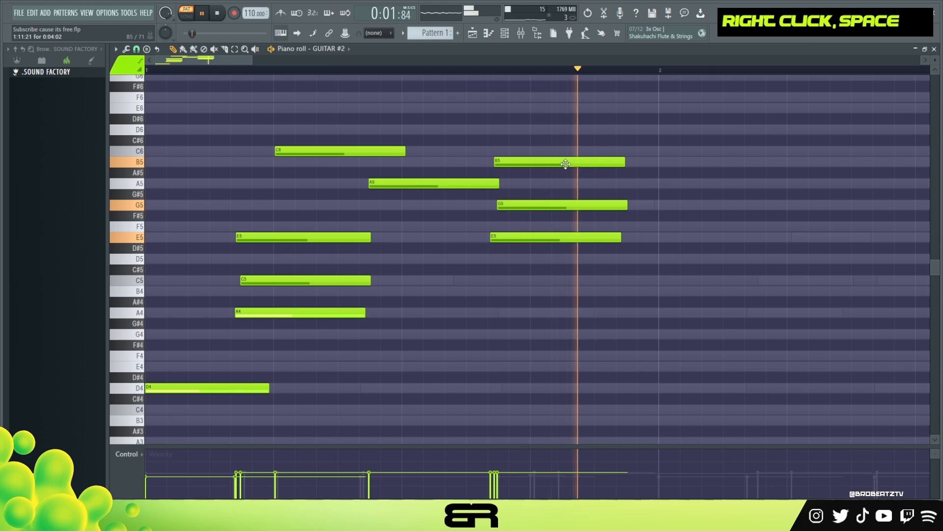
key(space)
Nudge the E5, G5 and B5 chord slightly later and lengthen all three notes to end just before bar 2.
ctrl+drag(604, 123, 560, 272)
shift+scroll(560, 271, down, 1)
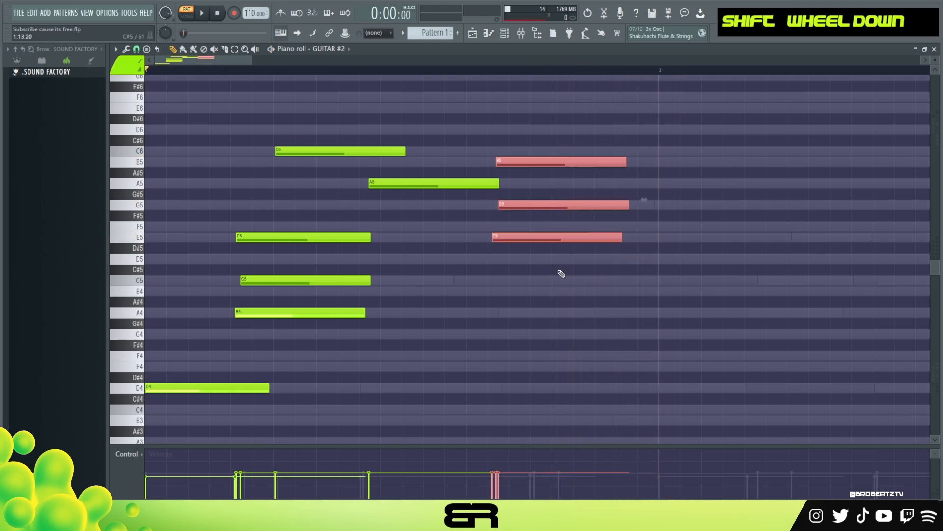
right_click(618, 222)
ctrl+drag(627, 137, 585, 261)
alt+drag(626, 163, 648, 163)
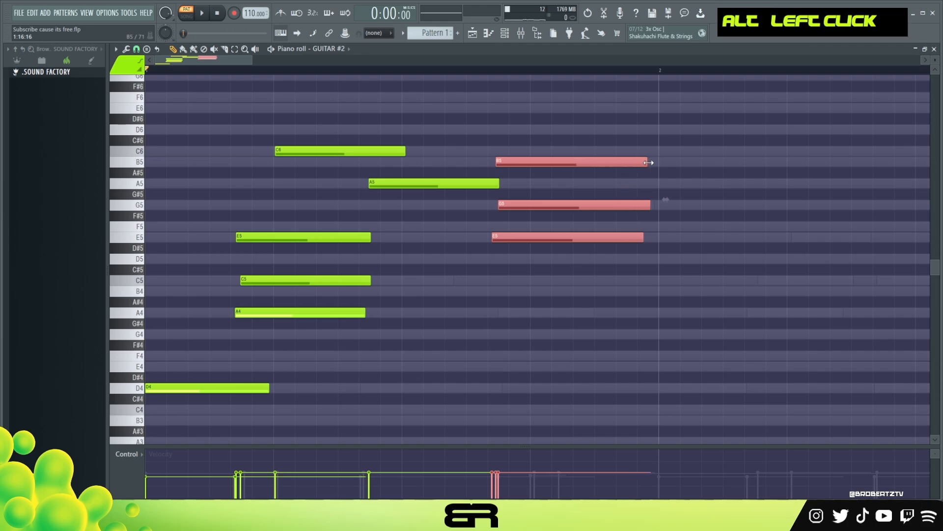
right_click(627, 231)
Select all notes of bar 1 and duplicate them into bar 2.
scroll(583, 257, up, 5)
scroll(594, 248, down, 5)
scroll(600, 246, up, 1)
key(ctrl+a)
scroll(216, 350, down, 2)
shift+drag(217, 351, 685, 338)
ctrl+right_click(654, 314)
right_click(653, 313)
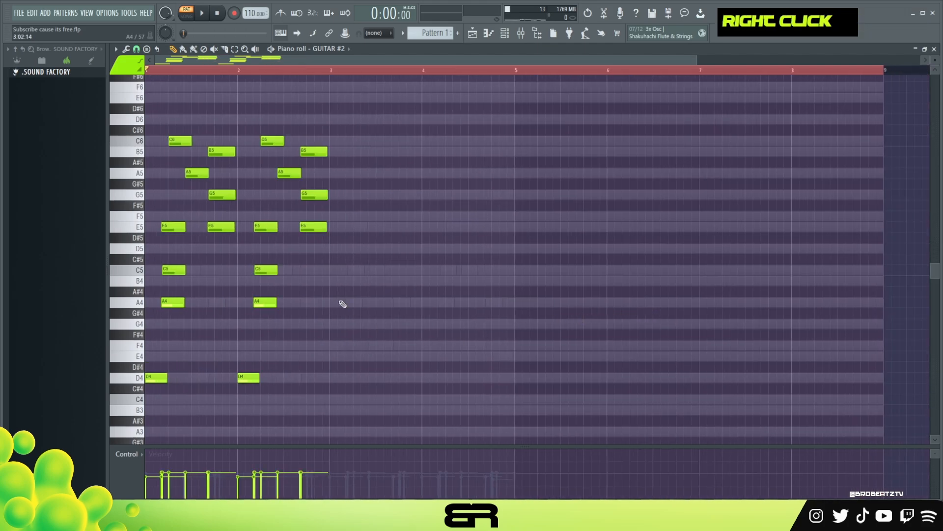
Select the two-bar pattern and duplicate it into bars 3 and 4.
key(ctrl+a)
shift+drag(158, 387, 337, 383)
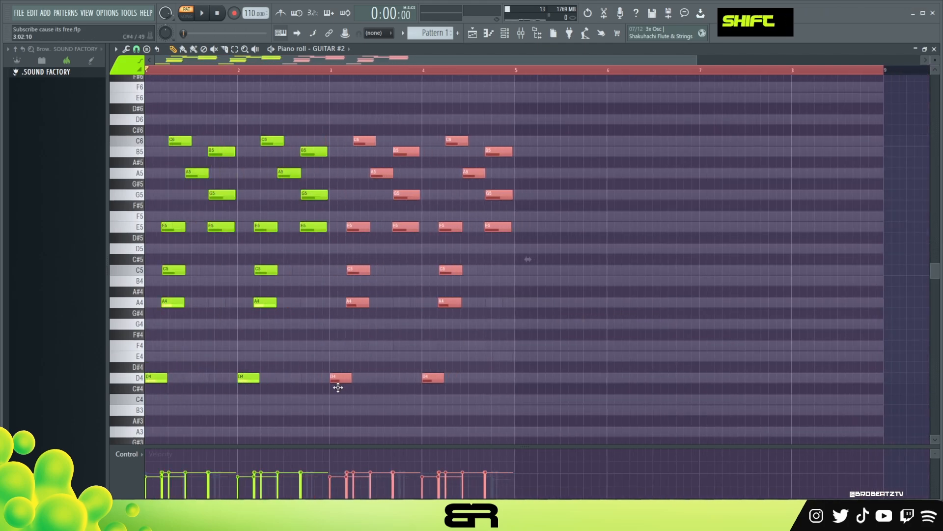
right_click(350, 361)
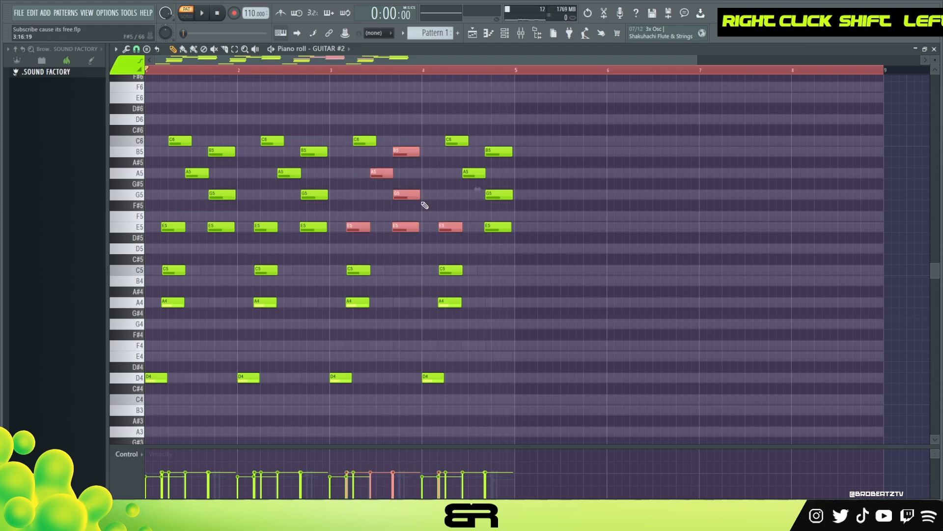
Transpose the D4 bass notes of bars 3 and 4 up to F4, and play the four bars.
double_click(314, 71)
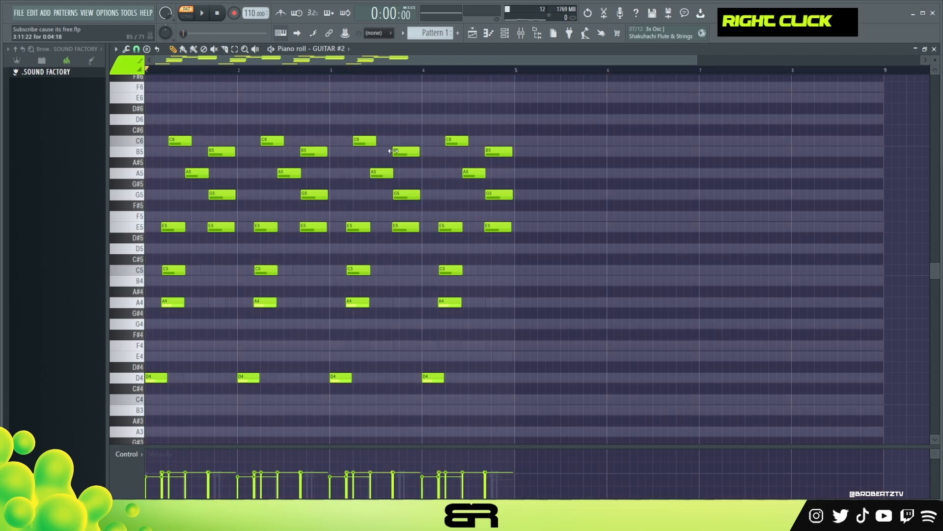
ctrl+drag(481, 352, 434, 384)
key(Up)
key(Up)
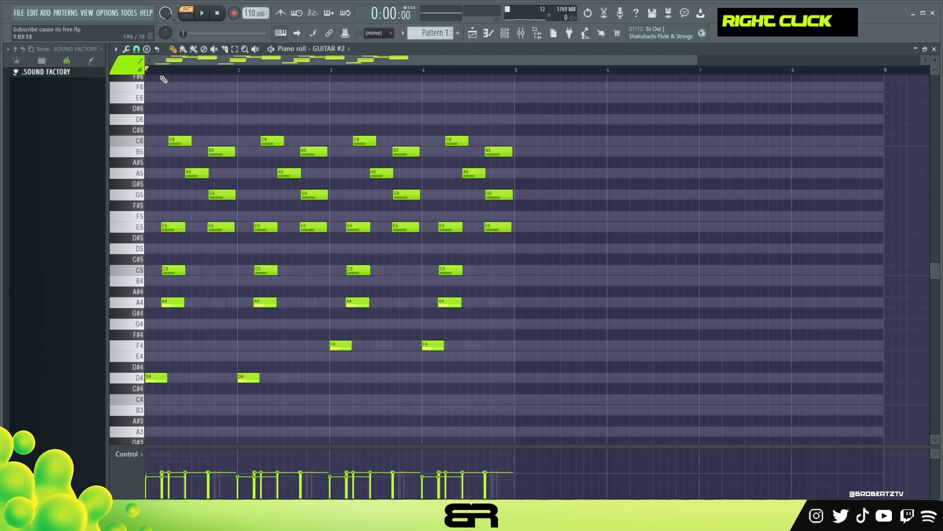
key(space)
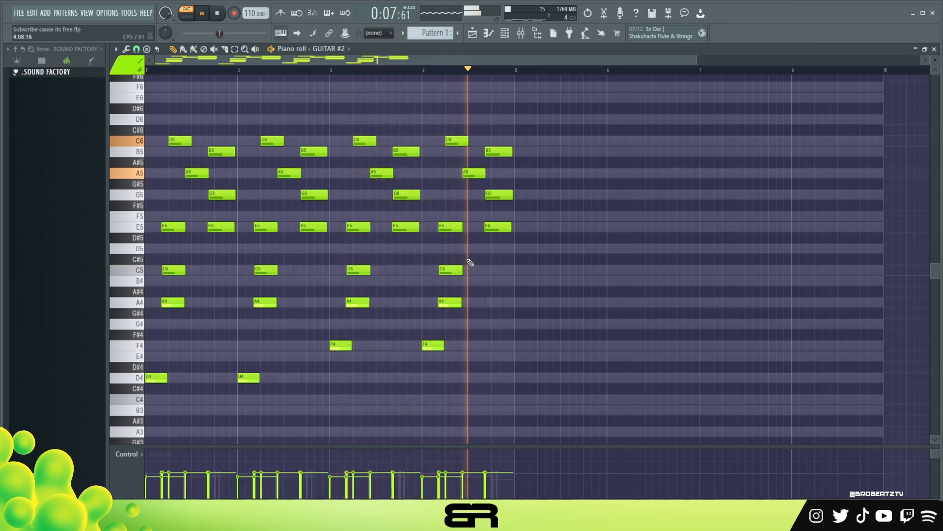
key(space)
Duplicate the last E5 notes of bars 2 and 4 one octave up as E6, starting just after the originals, and play the pattern.
ctrl+click(495, 227)
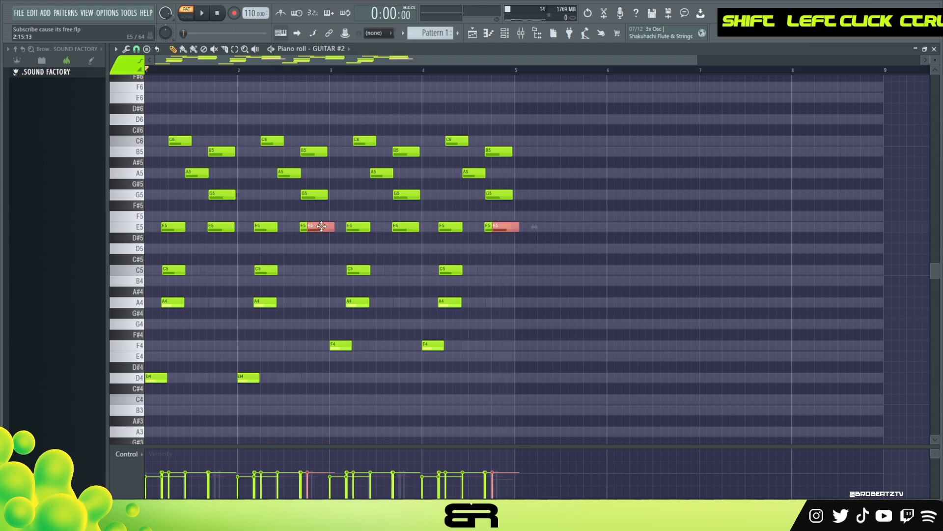
drag(315, 227, 315, 227)
key(ctrl+Up)
key(shift+Left)
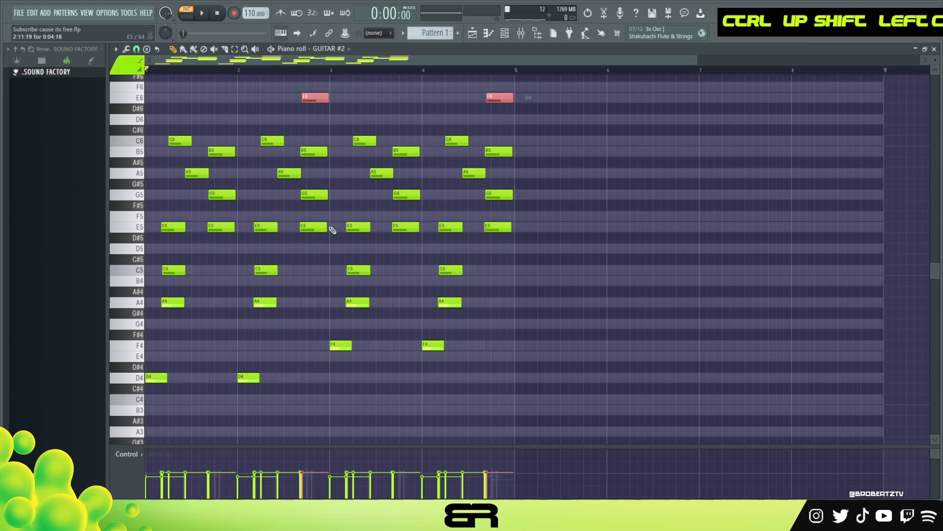
key(space)
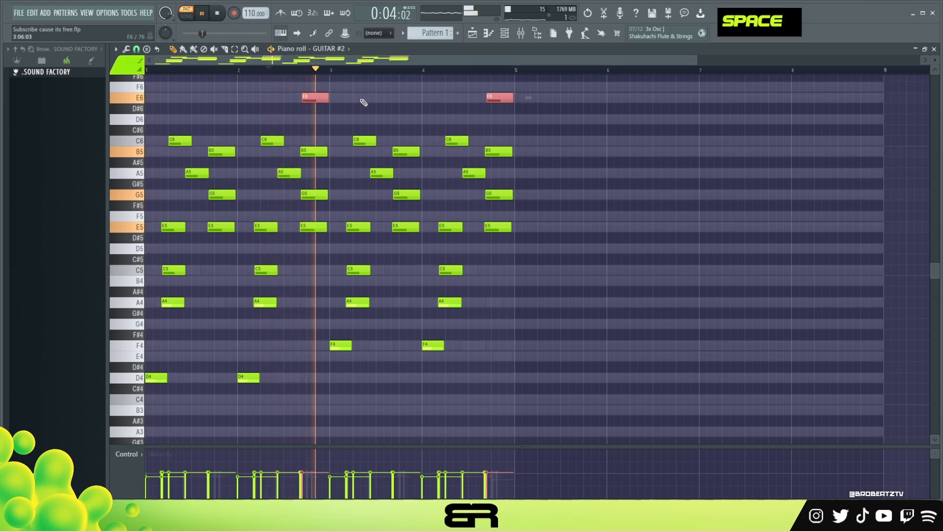
click(459, 100)
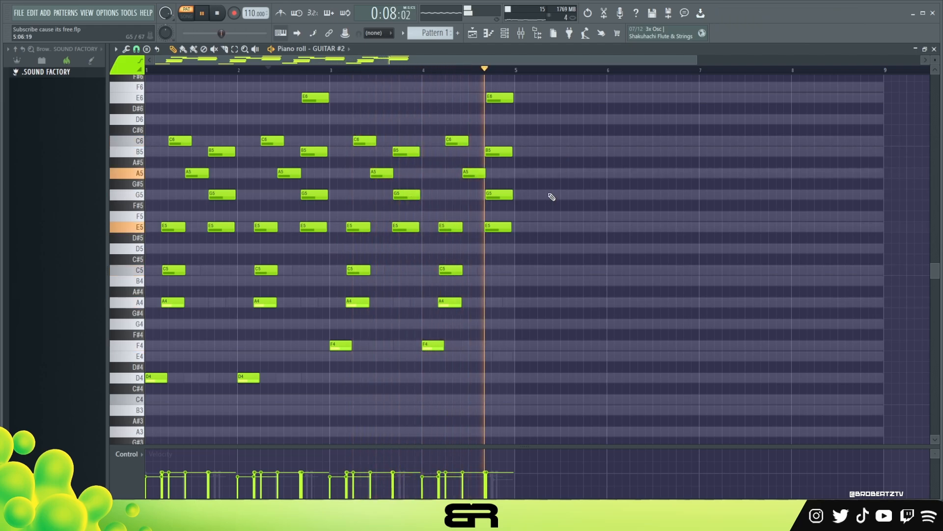
key(space)
Open the channel rack and play the pattern with the GUITAR channel unmuted alongside GUITAR #2.
click(504, 34)
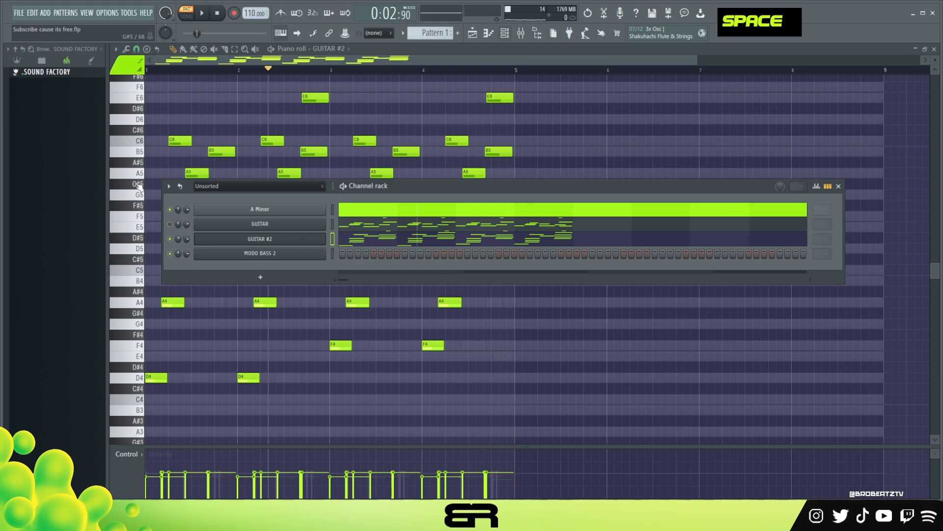
key(space)
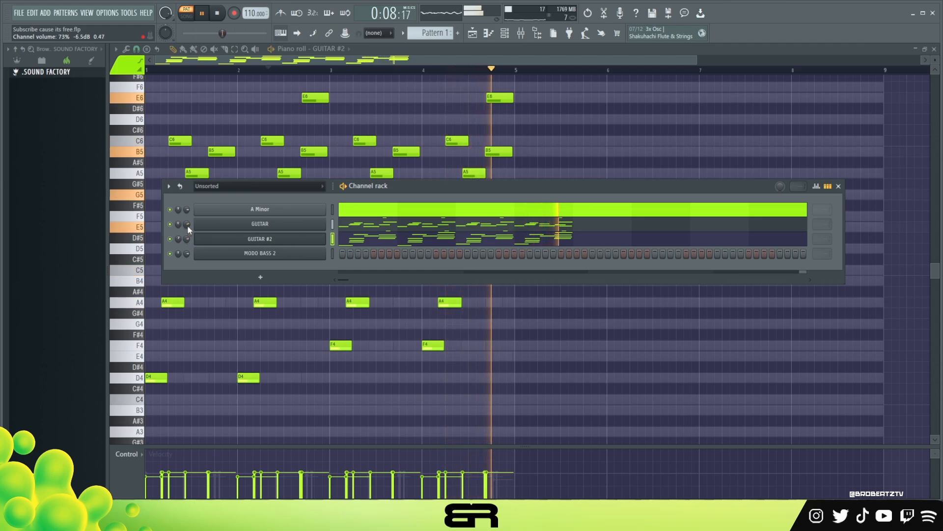
Copy the first D4, first F4 and last E4 notes from the GUITAR part and paste them into the MODO BASS 2 piano roll.
key(space)
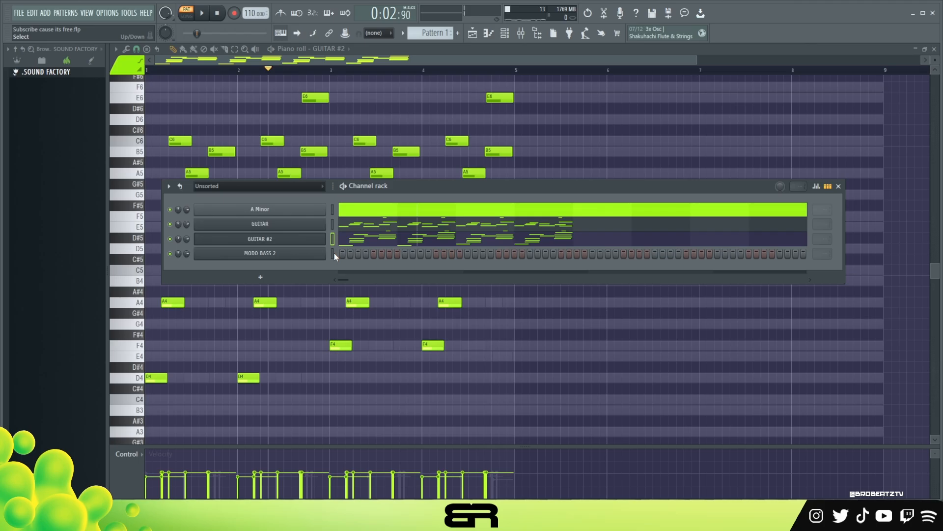
right_click(608, 134)
drag(546, 297, 199, 330)
right_click(571, 274)
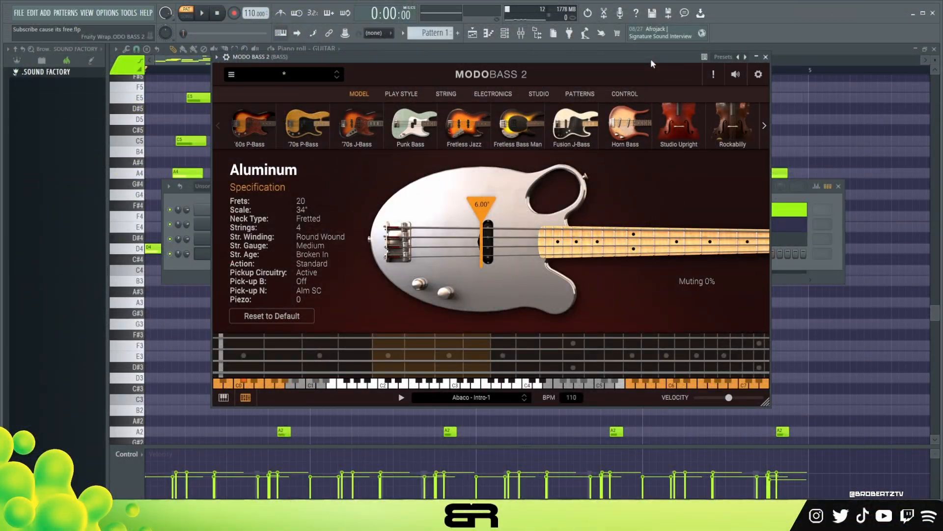
double_click(461, 360)
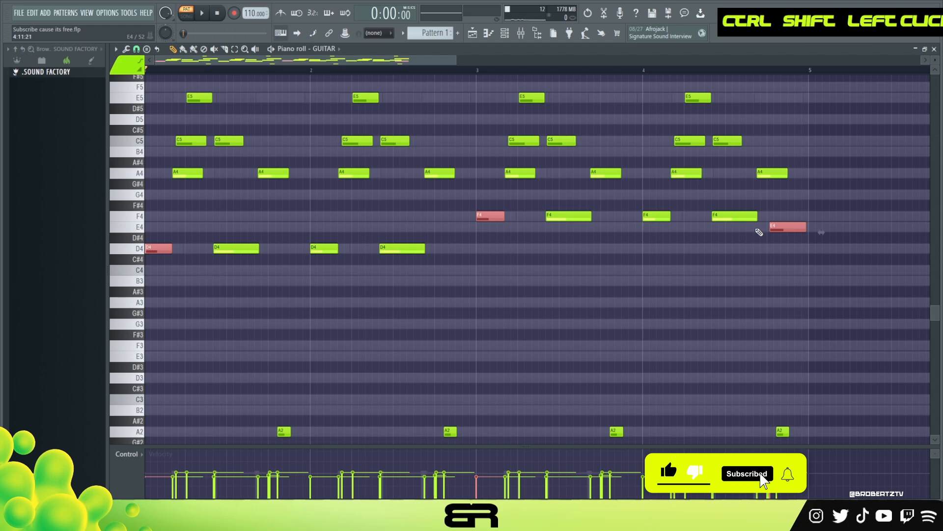
key(ctrl+c)
click(505, 33)
right_click(281, 254)
click(355, 253)
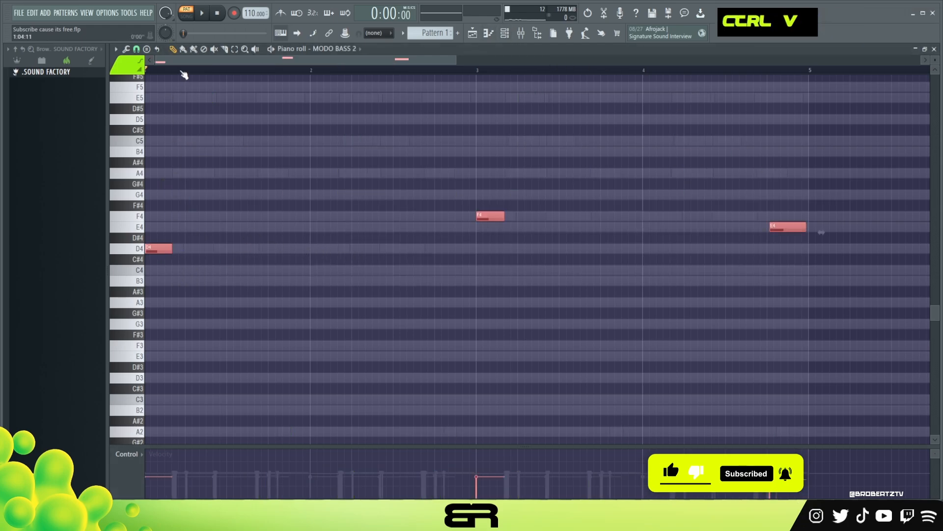
Duplicate the opening D4 bass note to the seventh step of bar 1 and play the result.
scroll(187, 71, up, 2)
right_click(267, 190)
drag(208, 234, 383, 258)
key(space)
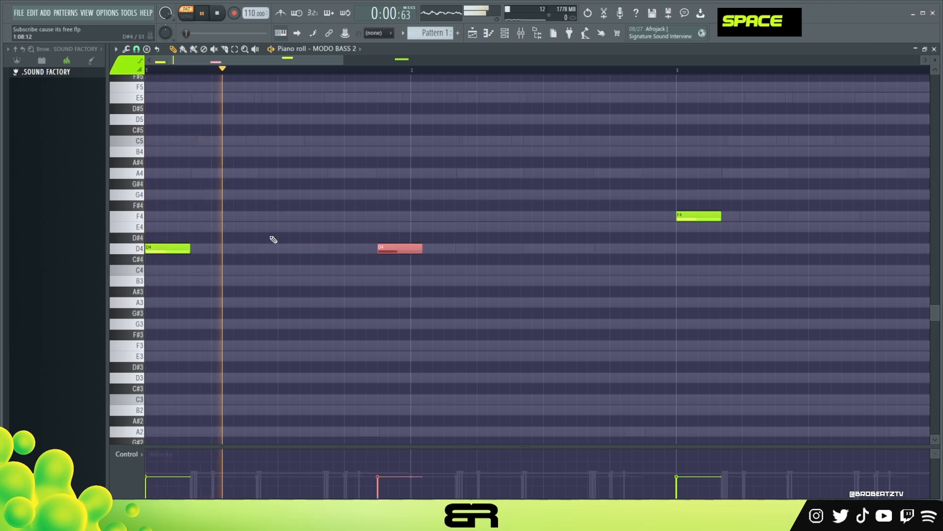
key(space)
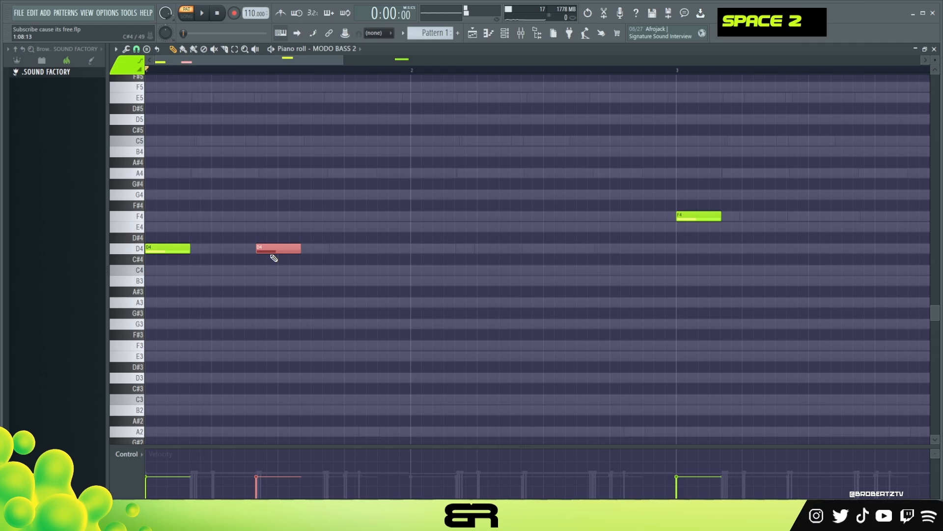
Select all the bass notes and raise their velocity together.
key(ctrl+a)
scroll(343, 239, up, 6)
right_click(296, 267)
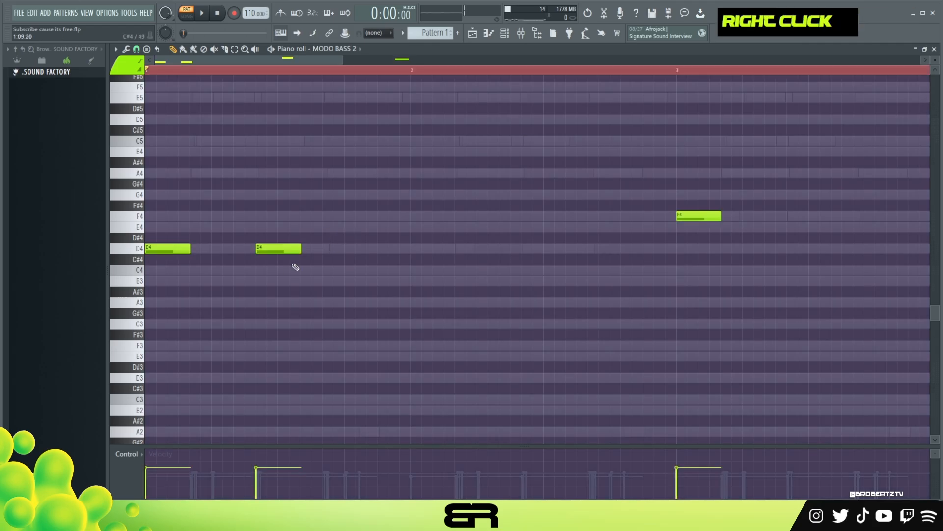
Nudge the second D4 bass note of bar 1 slightly off the grid, to about 1:07:21, while checking it against playback.
double_click(185, 73)
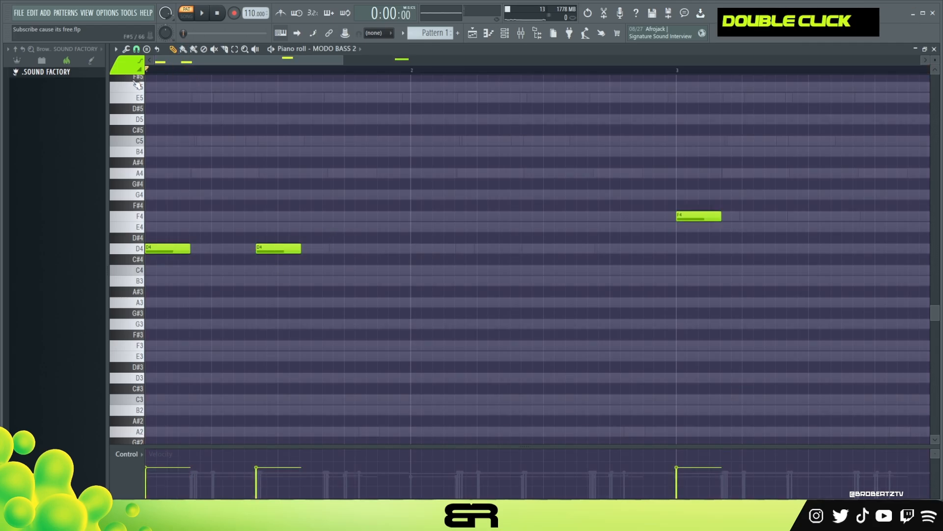
drag(236, 221, 331, 287)
key(space)
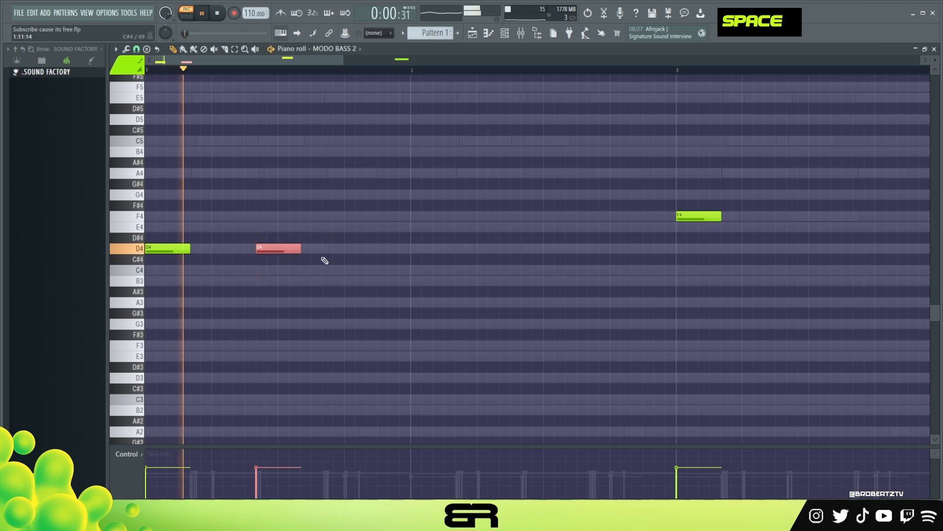
shift+scroll(269, 247, down, 4)
scroll(235, 71, up, 2)
shift+scroll(288, 251, down, 1)
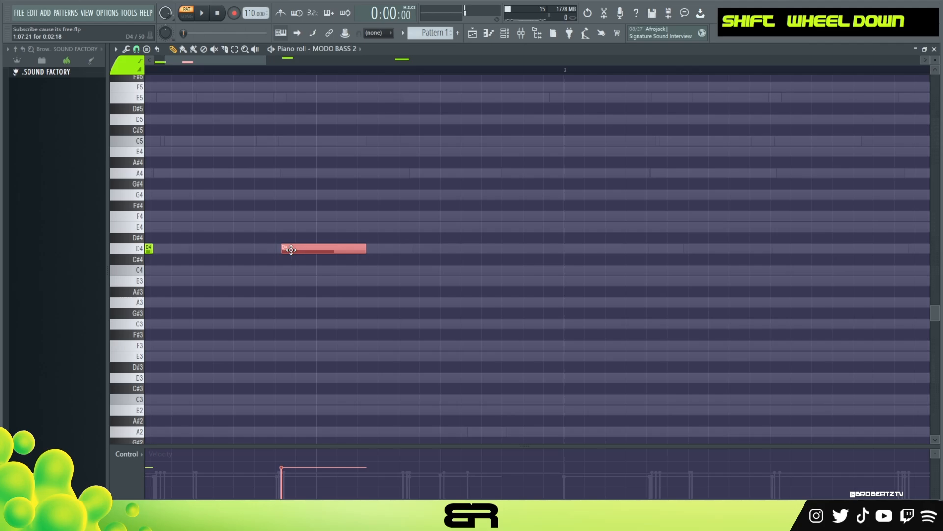
shift+scroll(292, 233, up, 1)
key(space)
ctrl+right_click(280, 182)
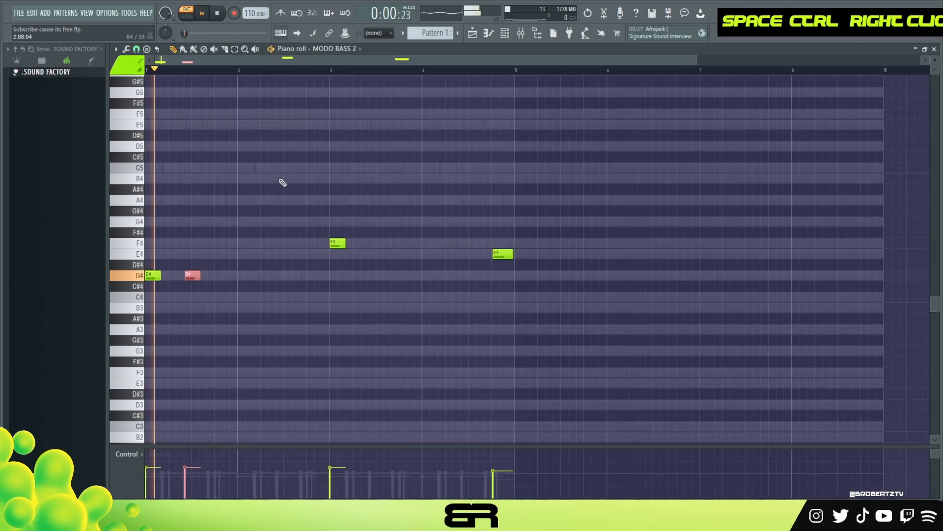
key(space)
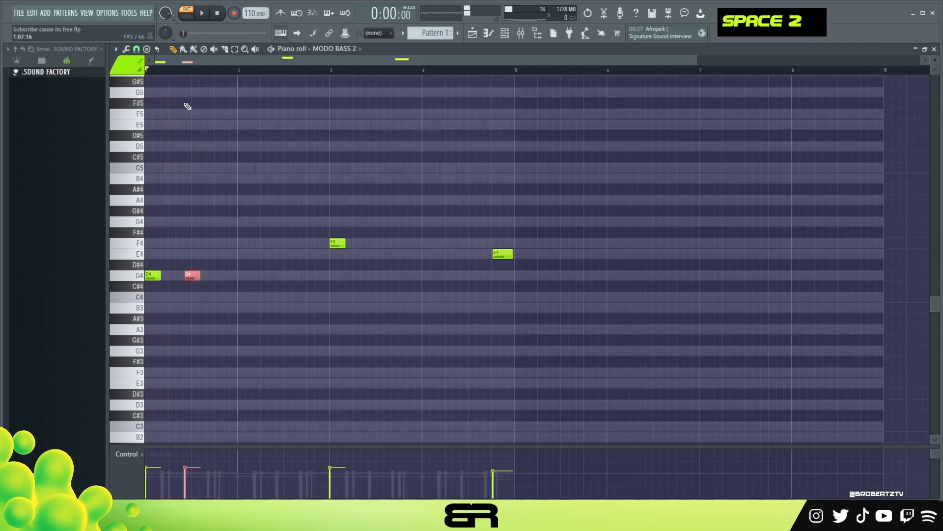
Duplicate the D4 bass note as a short D4 just before the start of bar 2.
scroll(189, 73, up, 3)
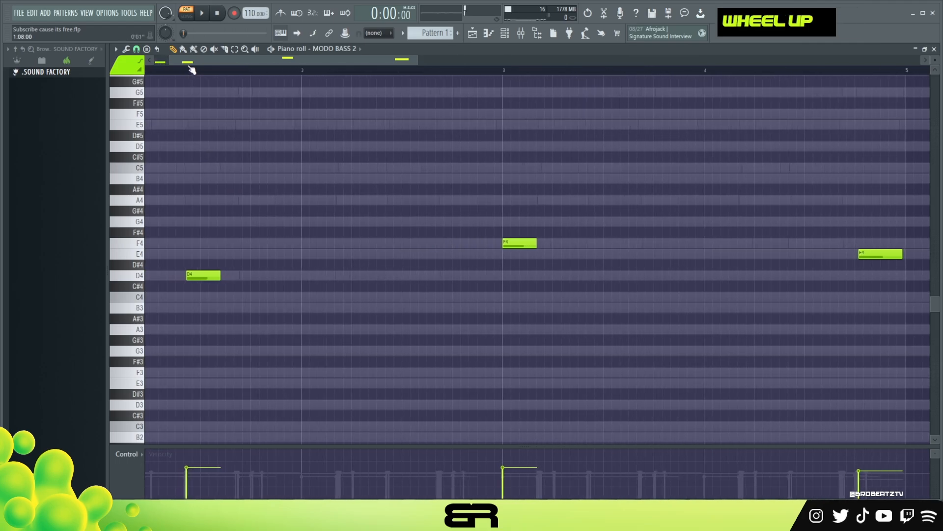
mouse_move(252, 260)
mouse_down()
mouse_move(253, 286)
mouse_move(343, 282)
mouse_up()
alt+click(366, 278)
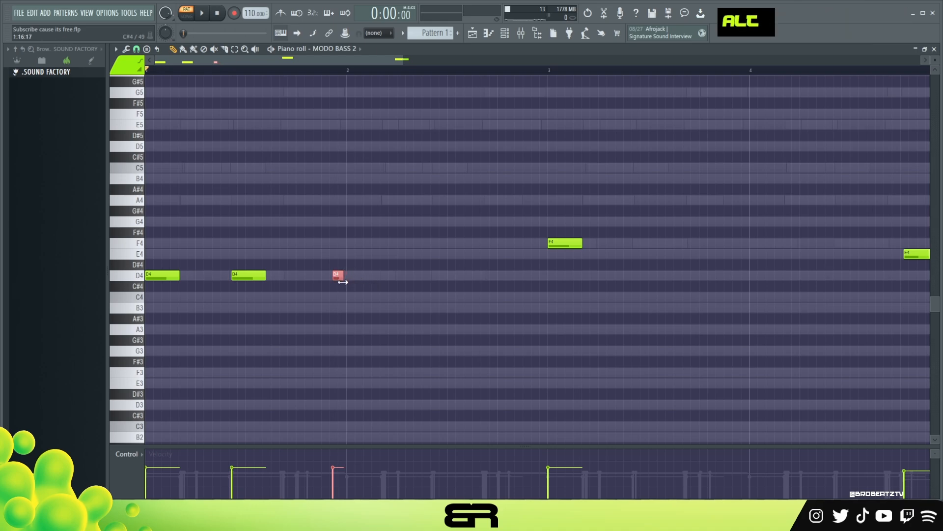
Duplicate bar 1's bass notes into bar 2, raise the last short note to E4, and play the line.
ctrl+drag(385, 249, 88, 312)
shift+drag(155, 278, 357, 288)
ctrl+click(540, 276)
key(shift+Up)
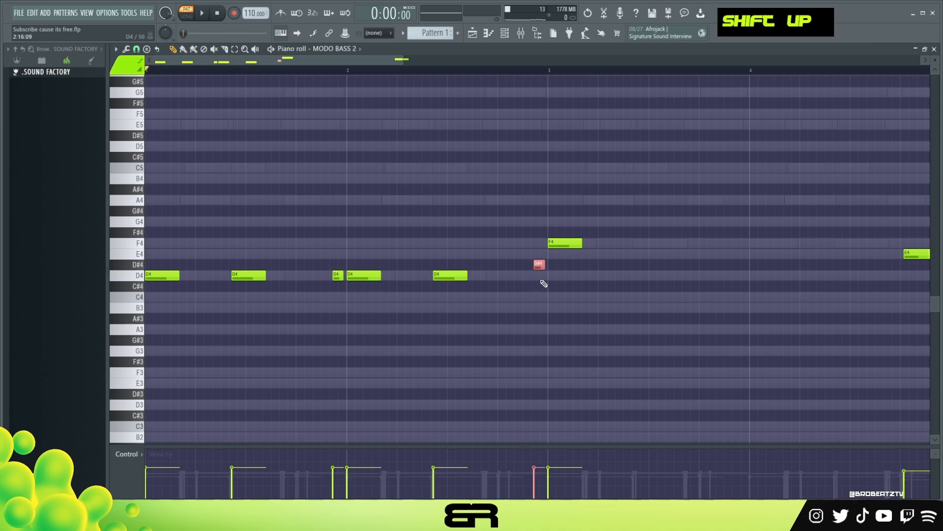
key(space)
right_click(533, 326)
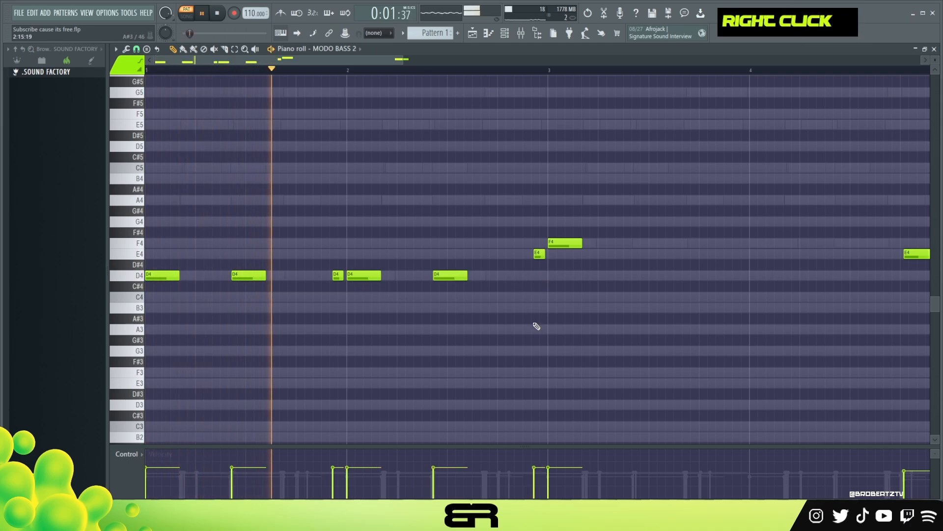
key(space)
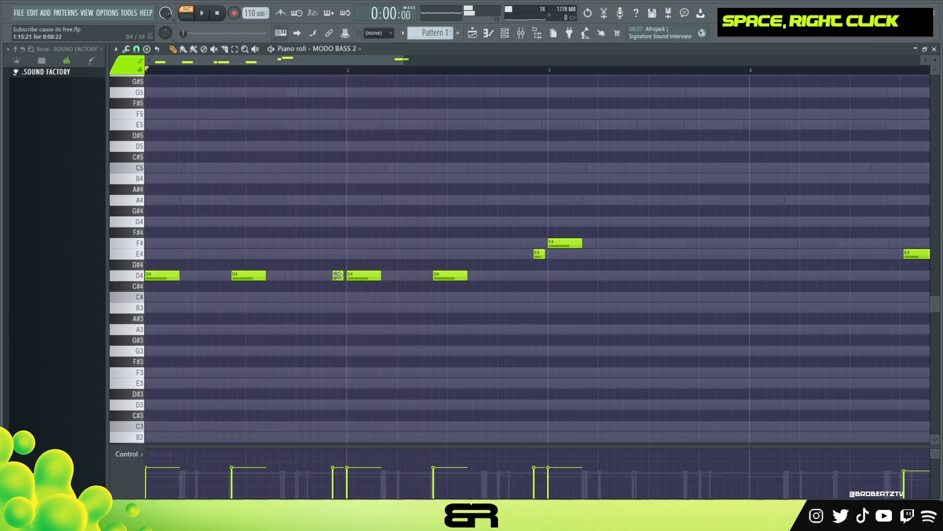
Nudge the short D4 at the end of bar 1 slightly earlier, and extend the short D4 and E4 up to the following notes.
shift+scroll(338, 275, up, 1)
key(space)
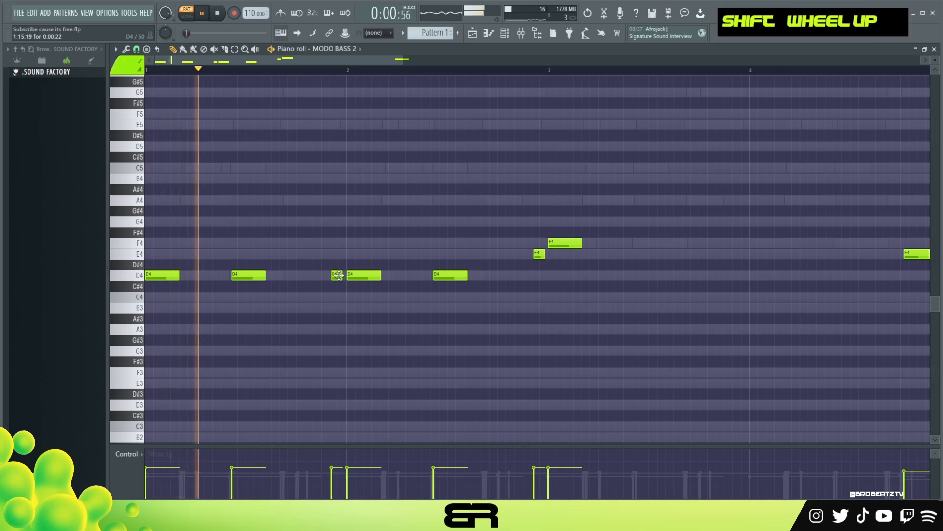
key(space)
alt+drag(341, 277, 344, 277)
key(alt+z)
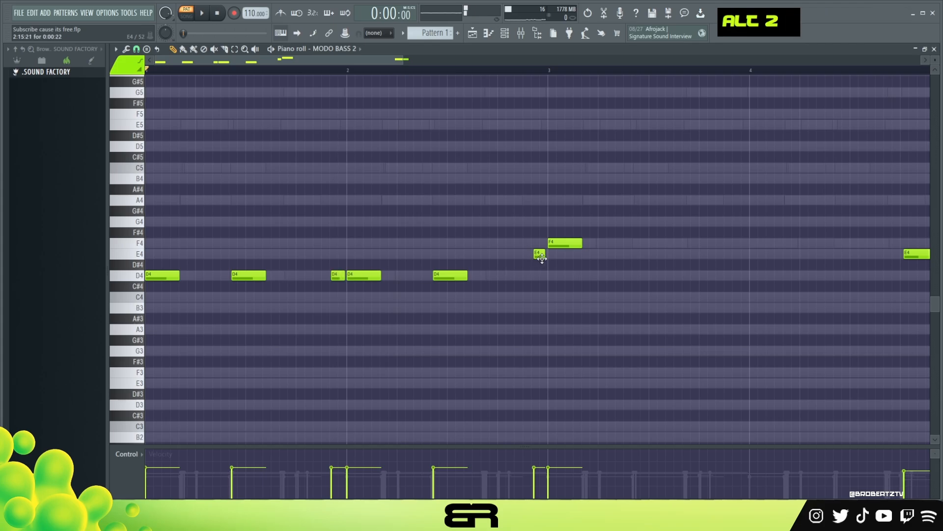
alt+drag(540, 255, 547, 255)
key(alt+z)
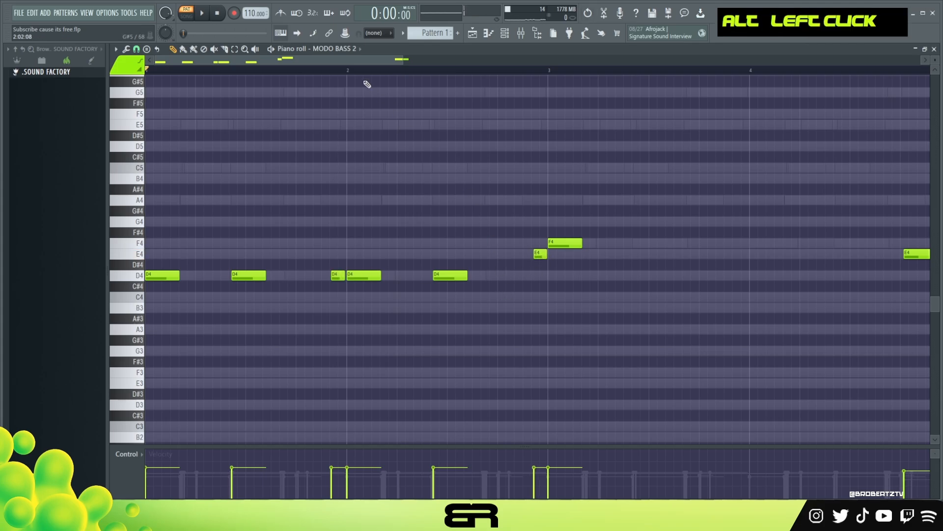
Replace the F4 of bar 3 with a copy of the D4 bass rhythm transposed to F4 across bars 3 and 4, and play it.
scroll(366, 75, down, 2)
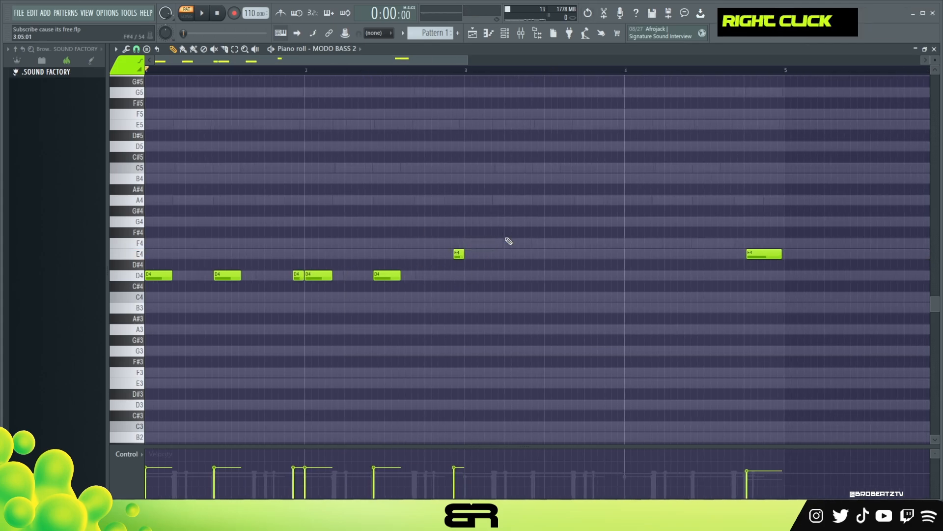
ctrl+drag(449, 269, 480, 235)
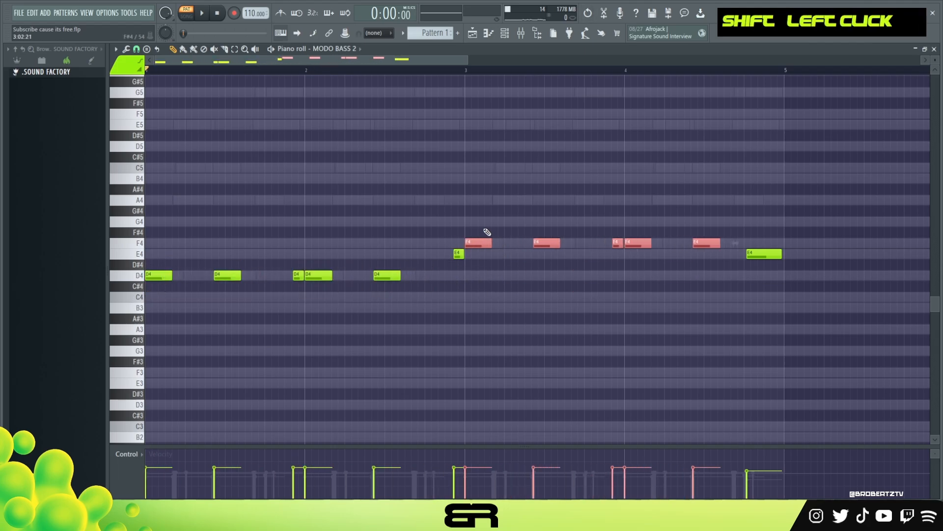
right_click(522, 228)
key(space)
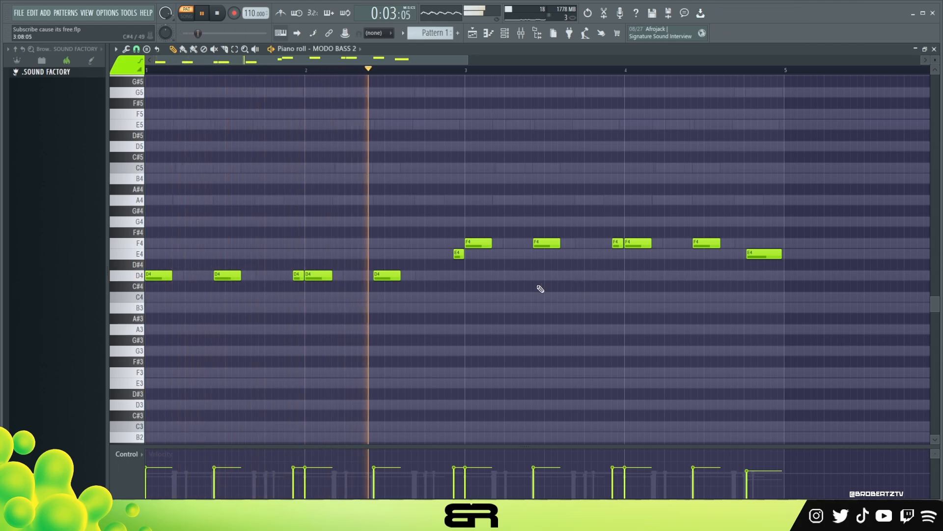
Lengthen the first F4 of bar 3 and the last F4 of bar 4, checking the bass line in playback.
key(alt)
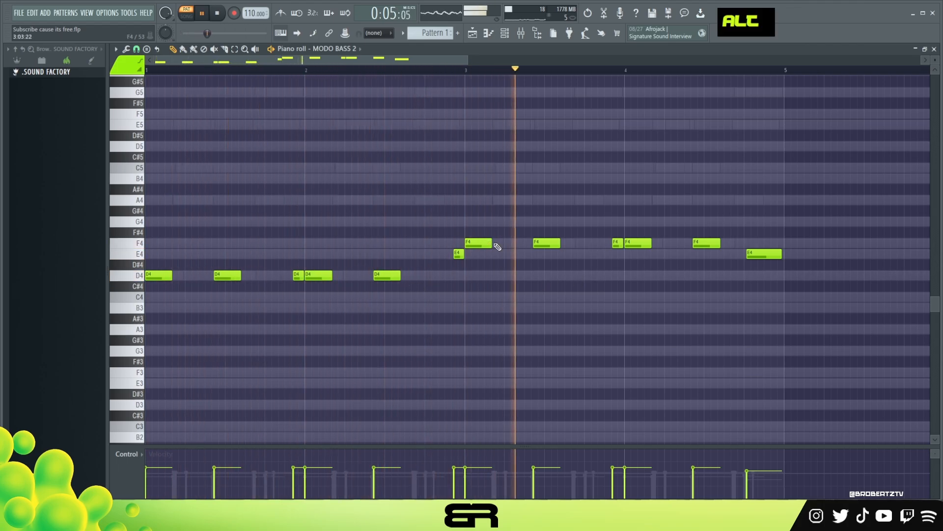
alt+click(498, 246)
right_click(500, 245)
drag(492, 243, 497, 244)
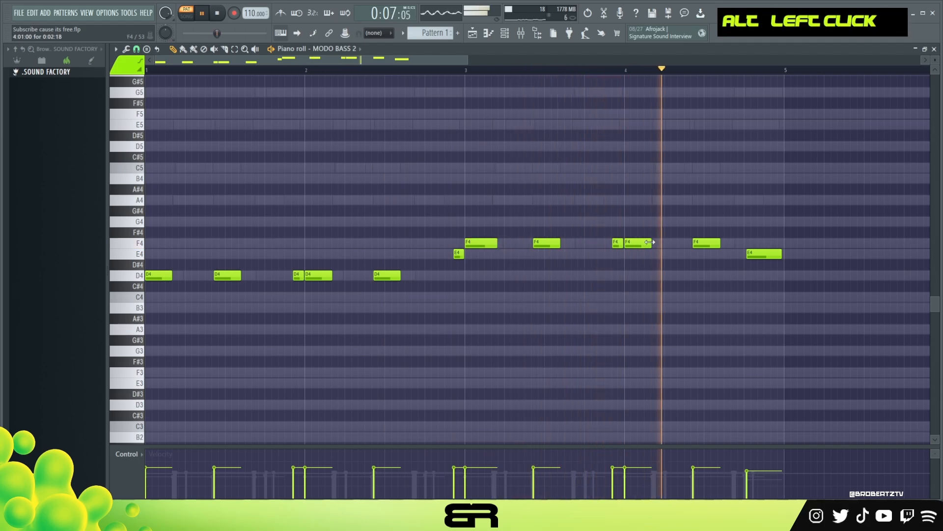
drag(721, 243, 732, 244)
key(space)
key(space)
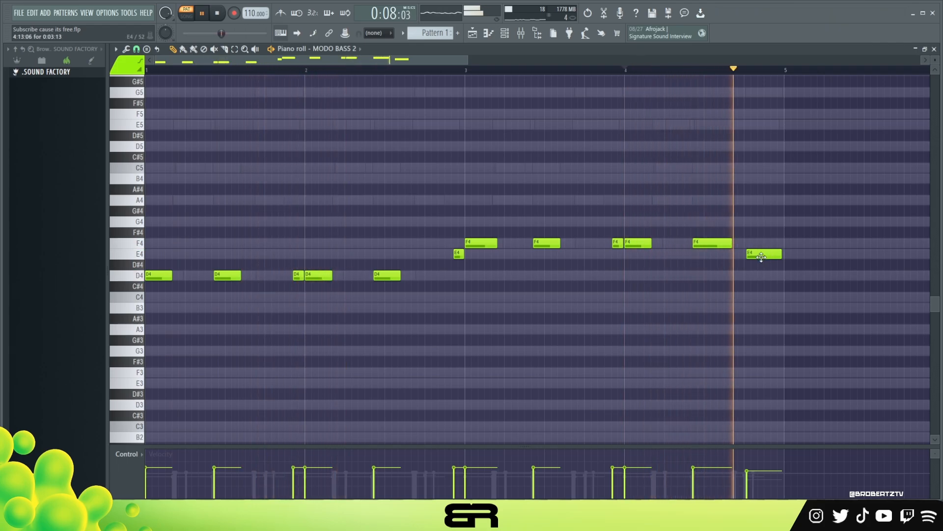
key(space)
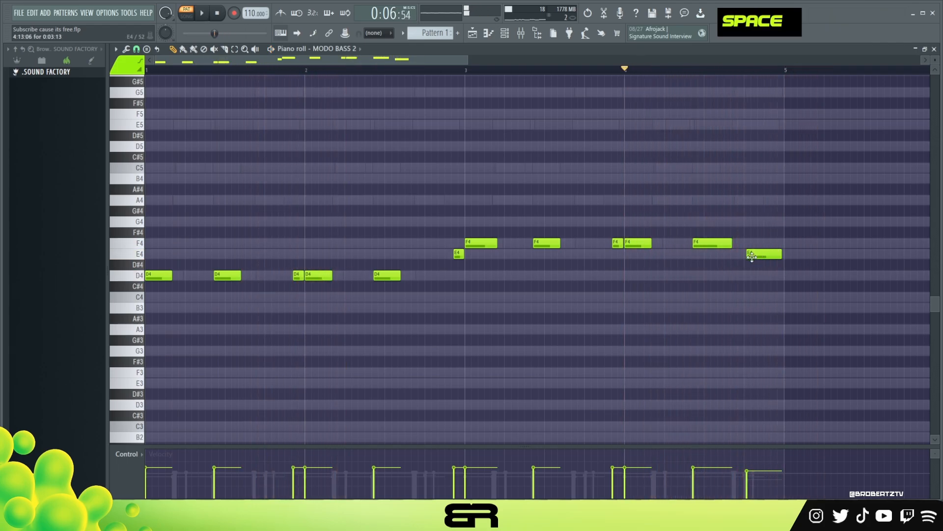
Play all channels from the channel rack, lower GUITAR #2's volume to about 60%, and mute GUITAR #2.
ctrl+right_click(434, 180)
ctrl+right_click(434, 181)
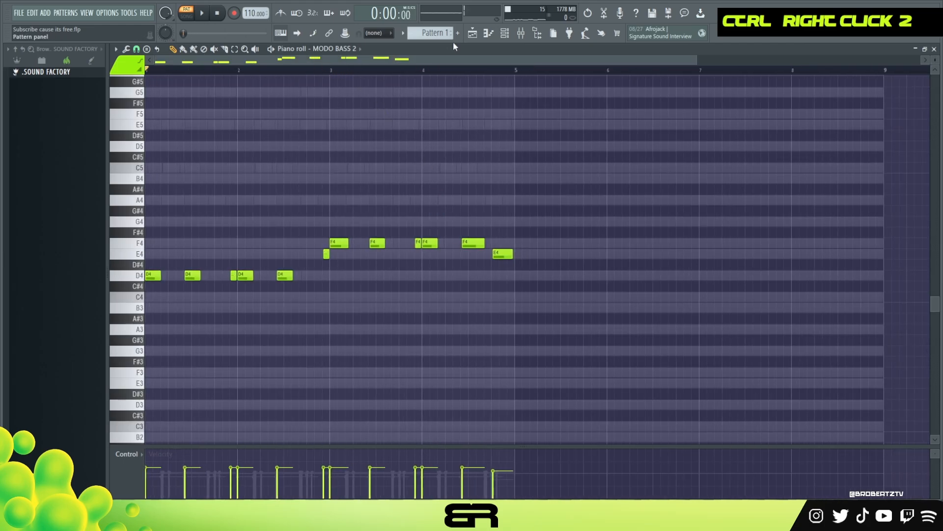
click(506, 35)
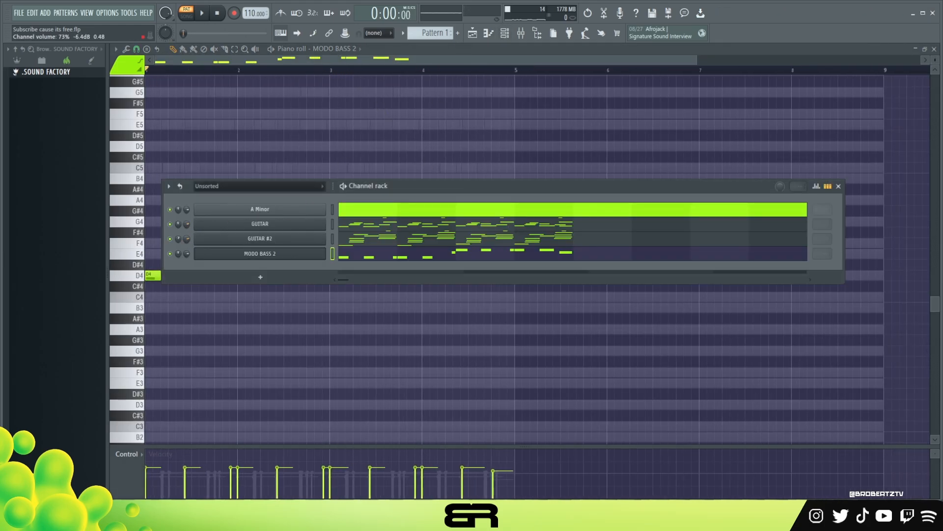
click(203, 14)
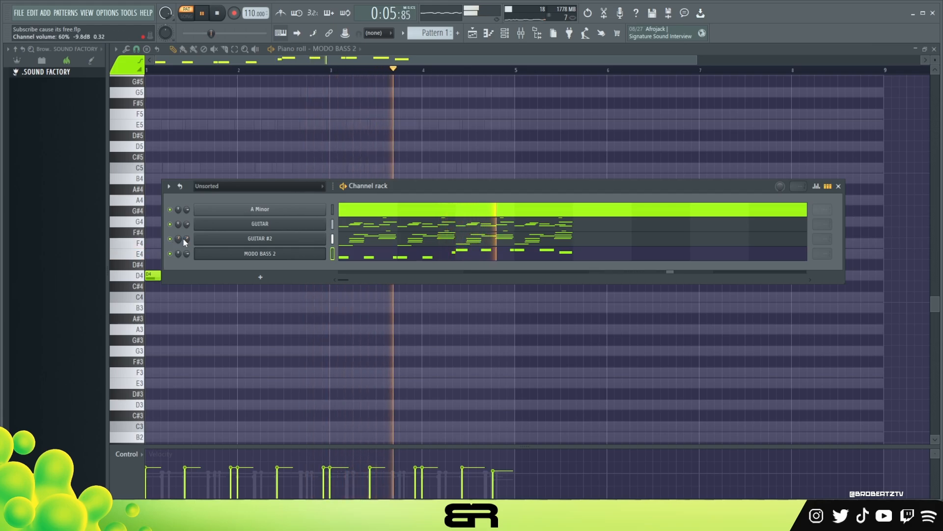
click(170, 239)
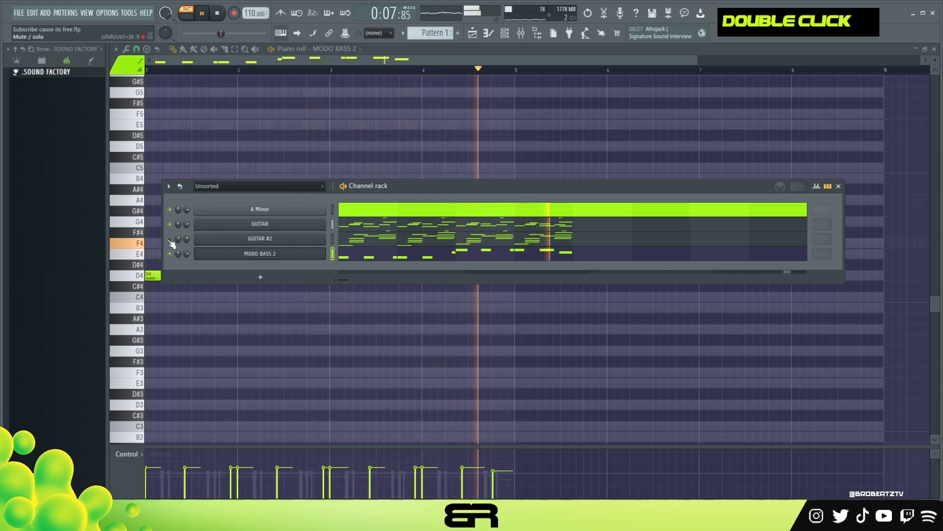
key(space)
key(space)
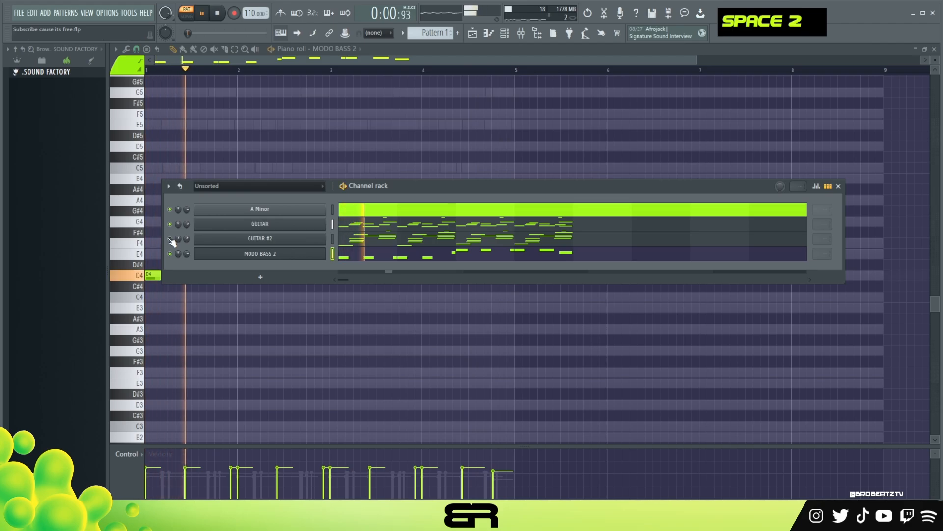
Open the GUITAR piano roll and review its four-bar pattern during playback.
click(404, 225)
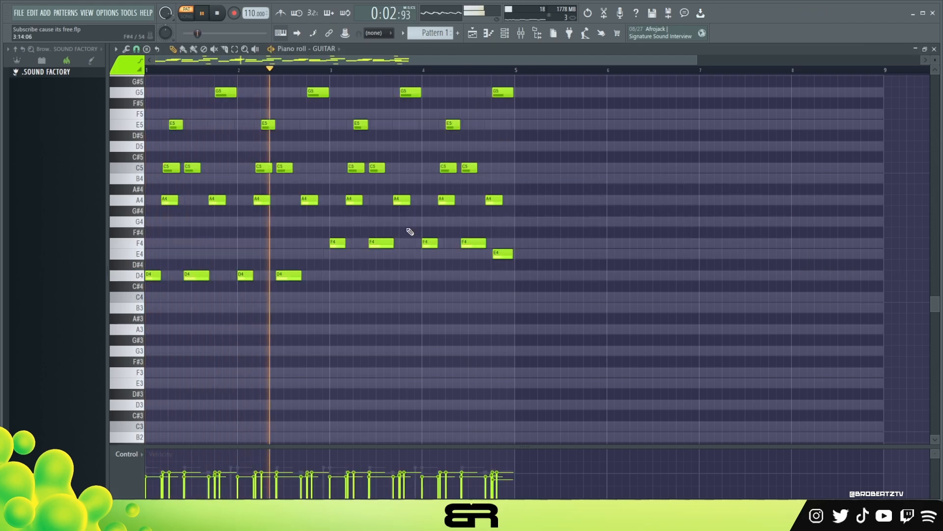
scroll(375, 227, up, 2)
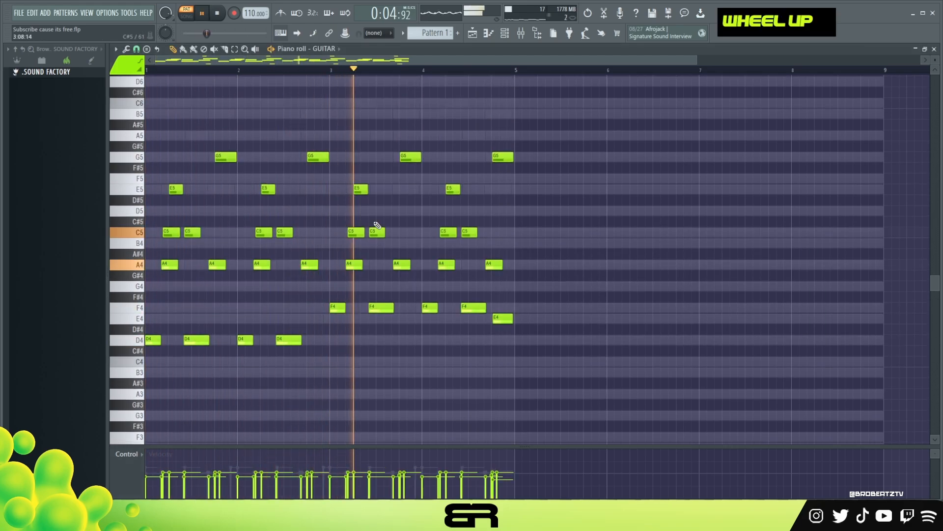
scroll(464, 89, up, 3)
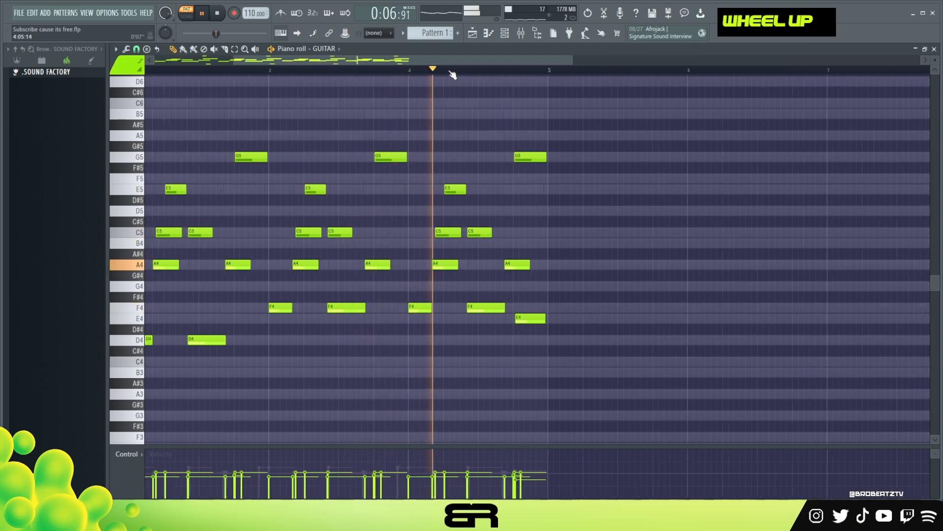
key(space)
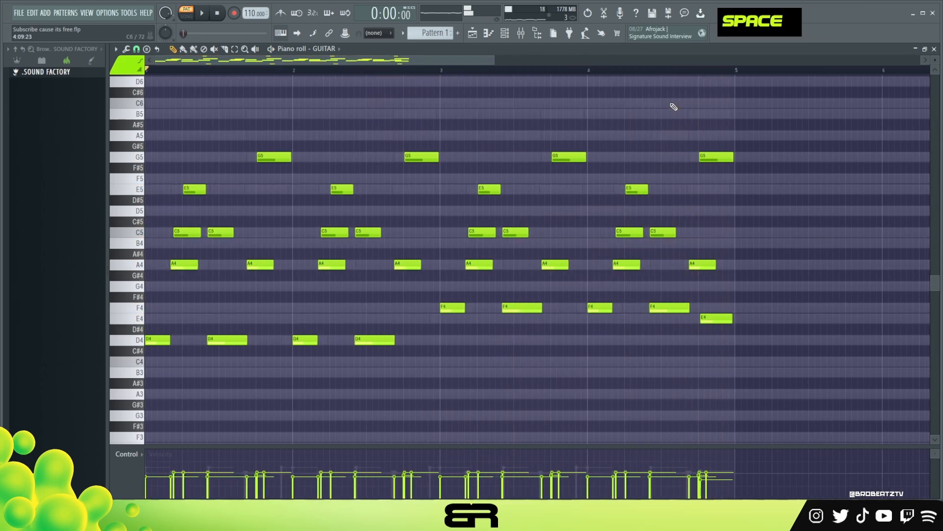